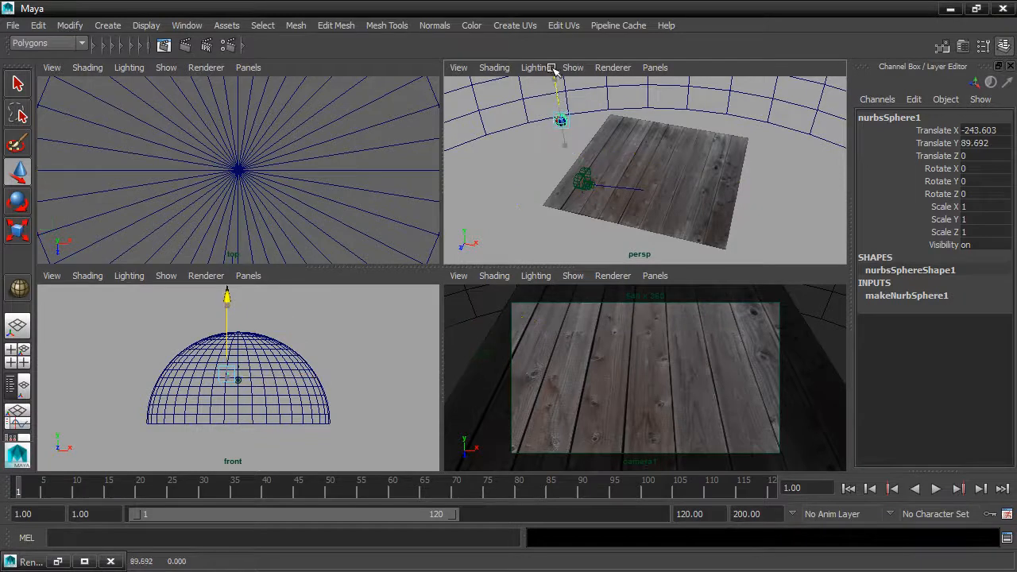
Move the sphere to about X -197, Y 55, Z 68, above the corner of the wooden plane
drag(598, 137, 616, 141)
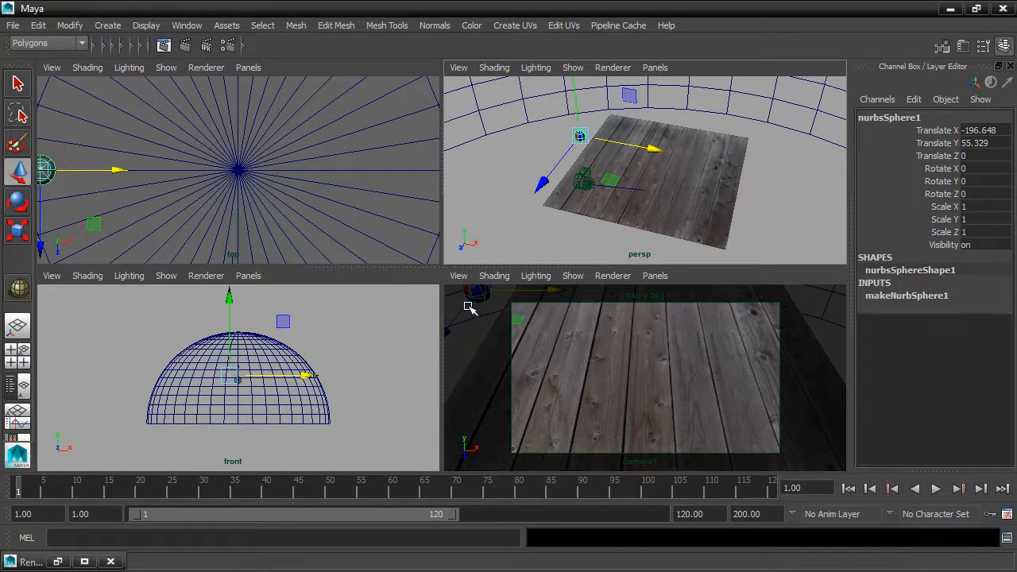
drag(469, 308, 446, 348)
scroll(262, 381, up, 2)
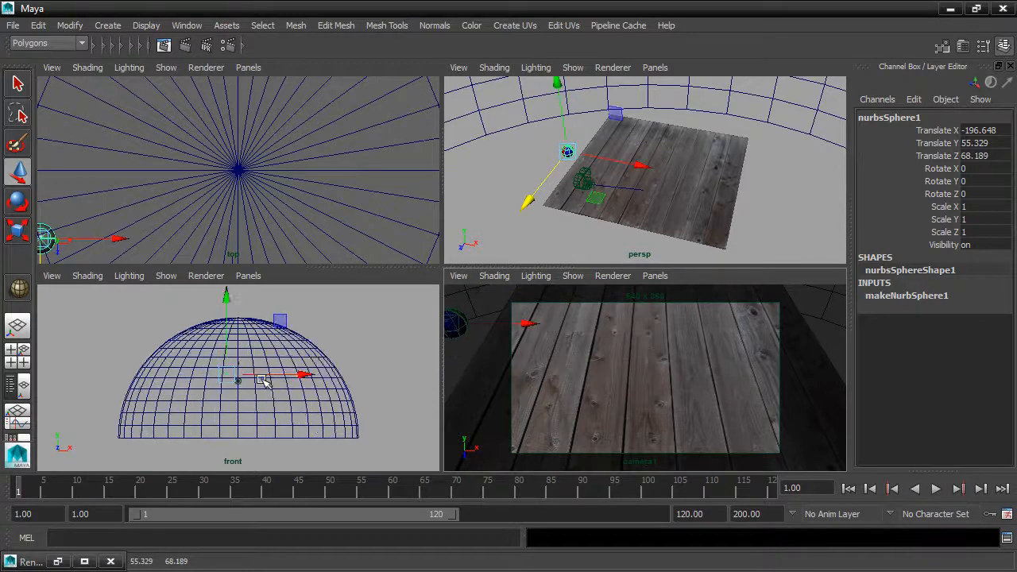
scroll(262, 381, up, 5)
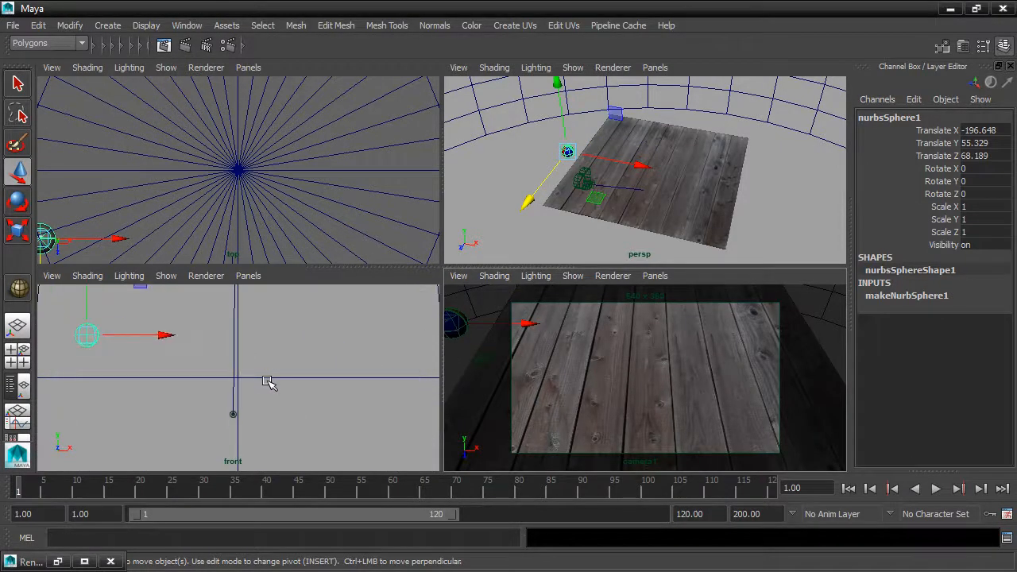
alt+middle_drag(268, 382, 283, 382)
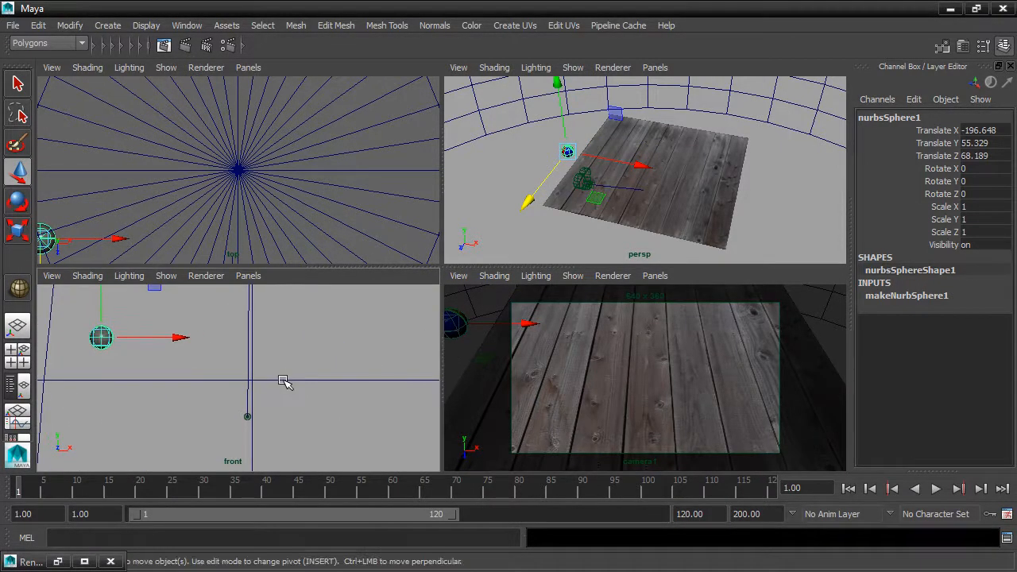
Switch the viewports to textured display and nudge the sphere to about X -166, Y 54
key(6)
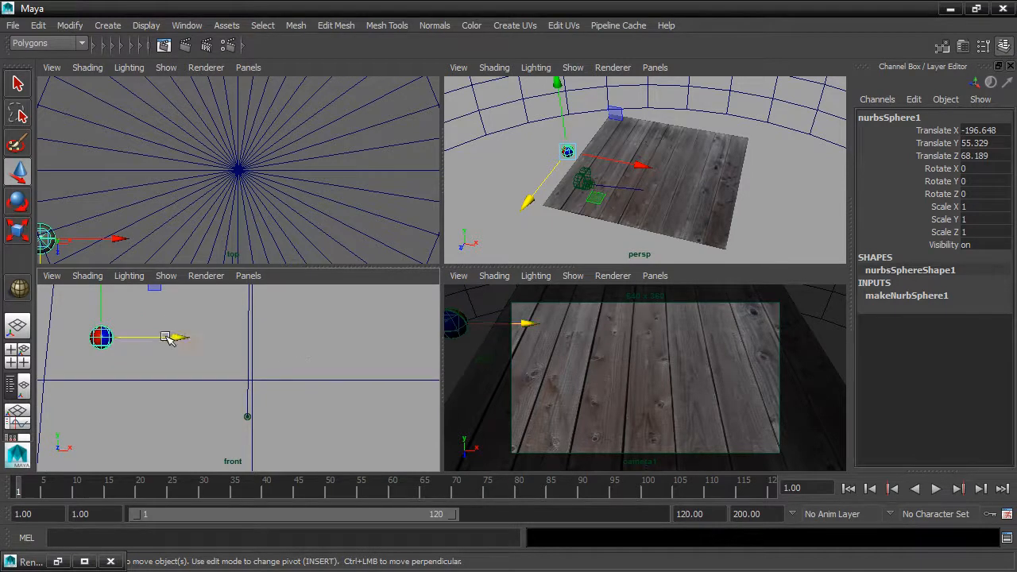
mouse_move(124, 337)
mouse_down()
mouse_move(244, 344)
mouse_move(157, 338)
mouse_move(241, 371)
mouse_move(432, 370)
mouse_move(263, 379)
mouse_move(128, 332)
mouse_move(203, 368)
mouse_move(286, 364)
mouse_move(317, 348)
mouse_move(223, 380)
mouse_move(86, 345)
mouse_move(231, 380)
mouse_move(390, 350)
mouse_move(239, 368)
mouse_move(132, 318)
mouse_move(244, 379)
mouse_move(239, 368)
mouse_move(264, 353)
mouse_move(122, 338)
mouse_up()
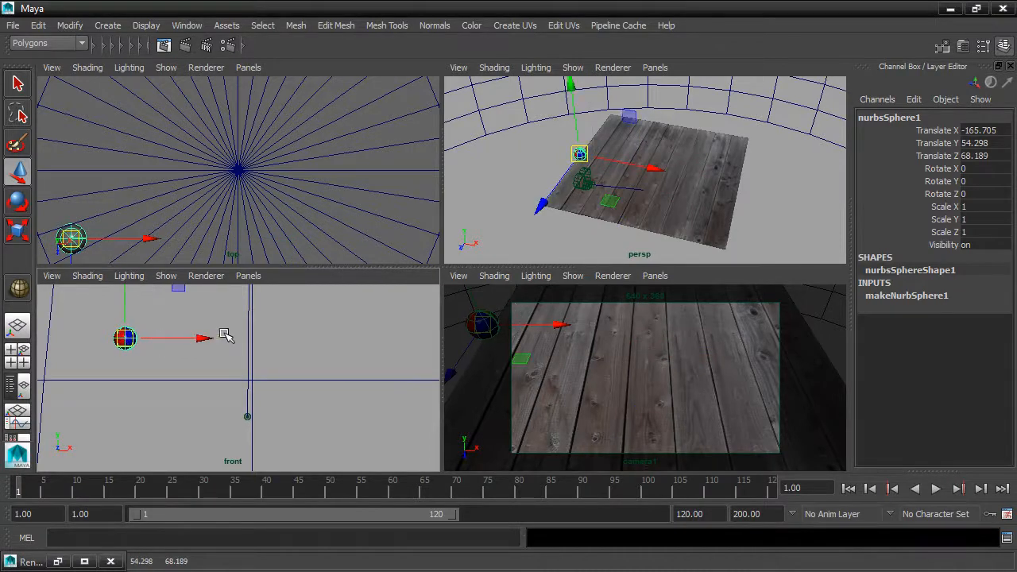
Rotate the sphere freely to roughly X 44, Y -54, Z -96 degrees
scroll(586, 220, up, 5)
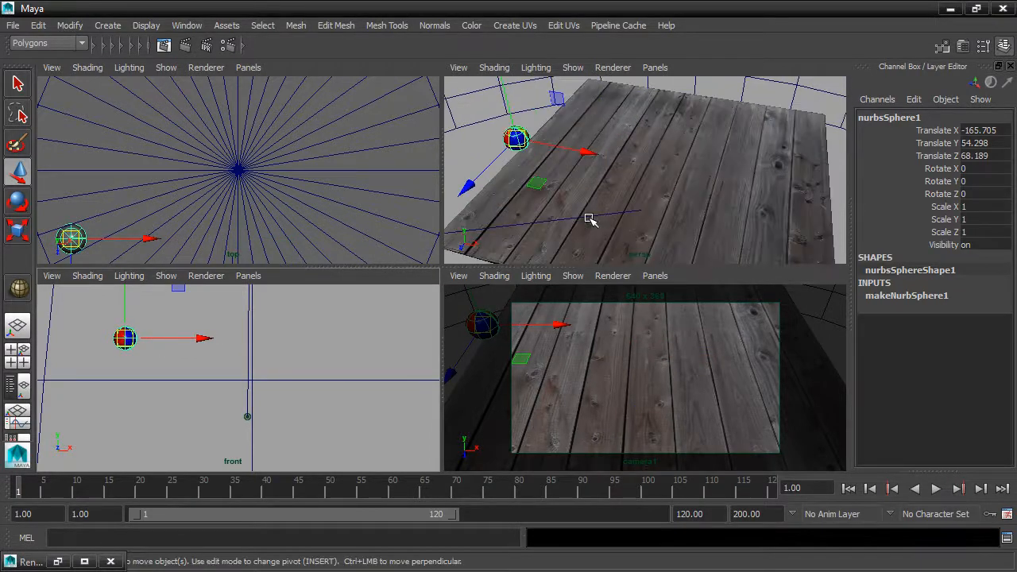
scroll(658, 229, up, 4)
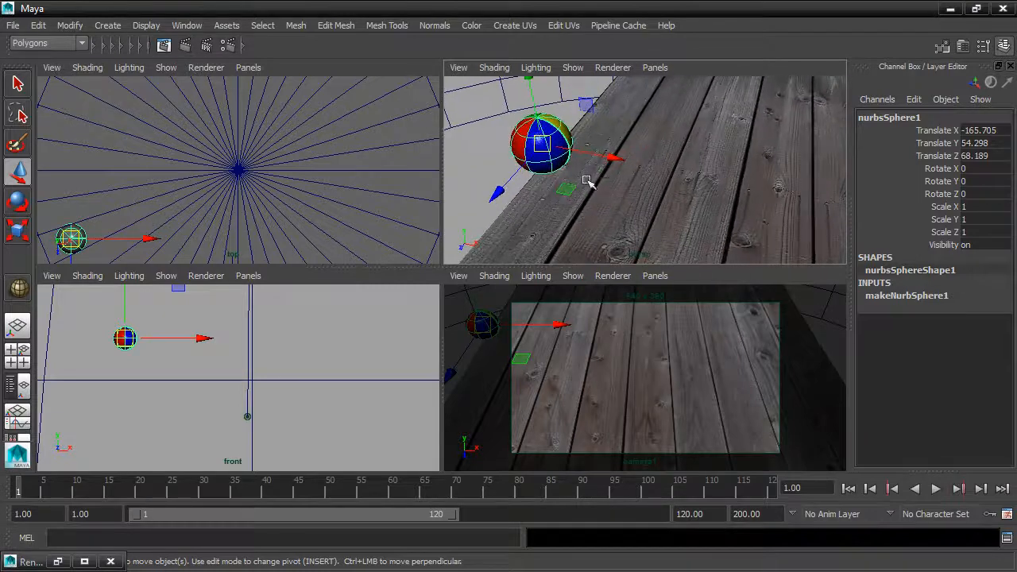
scroll(695, 206, up, 2)
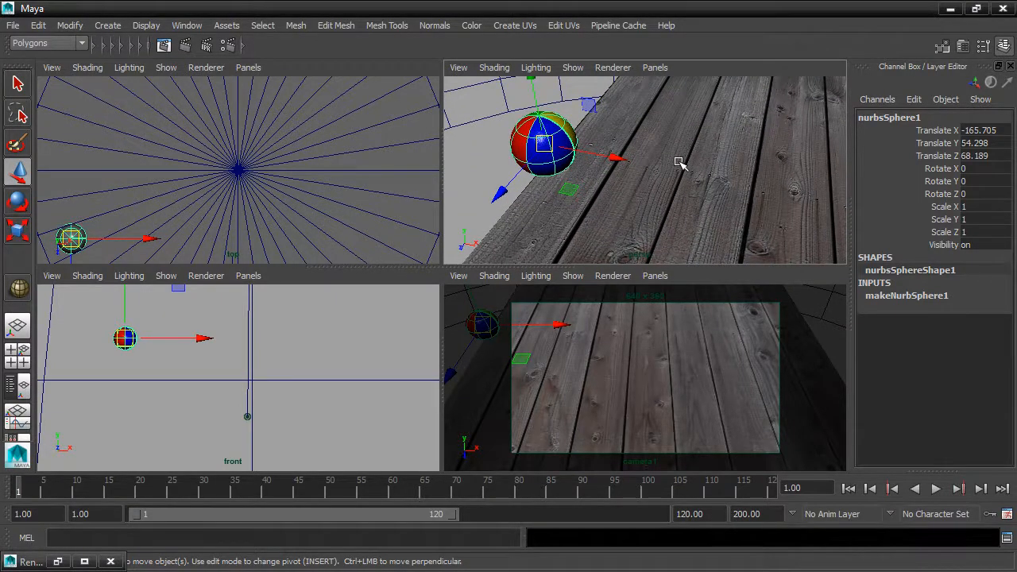
click(18, 204)
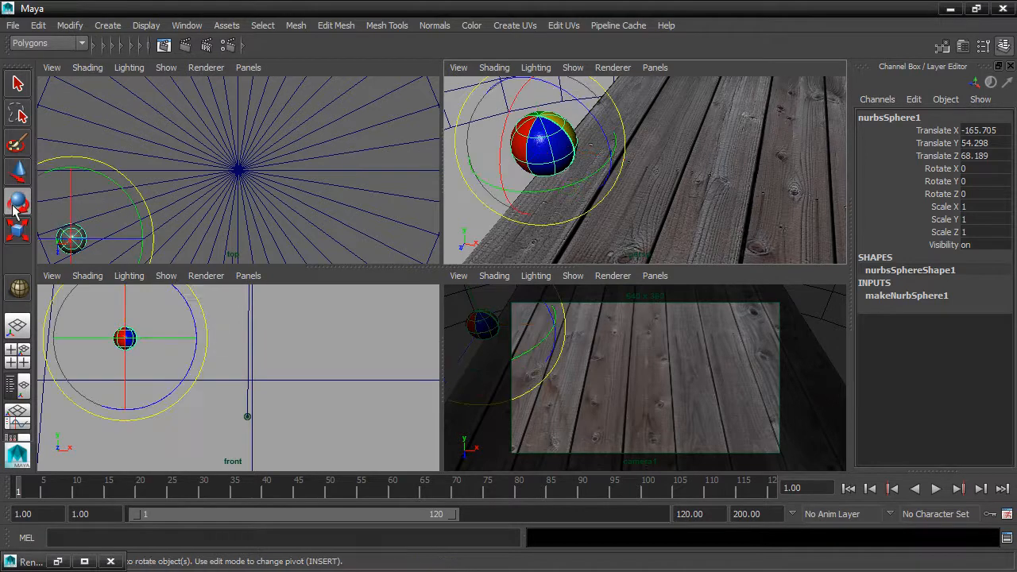
drag(530, 97, 506, 116)
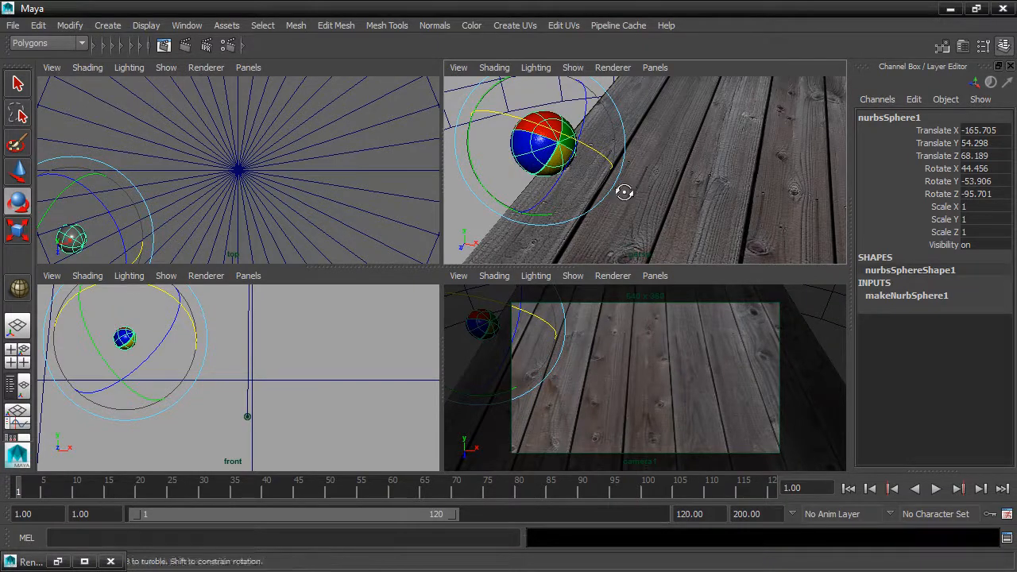
Open the Rotate Tool settings as a floating window and rotate the sphere slightly further
alt+drag(625, 194, 666, 148)
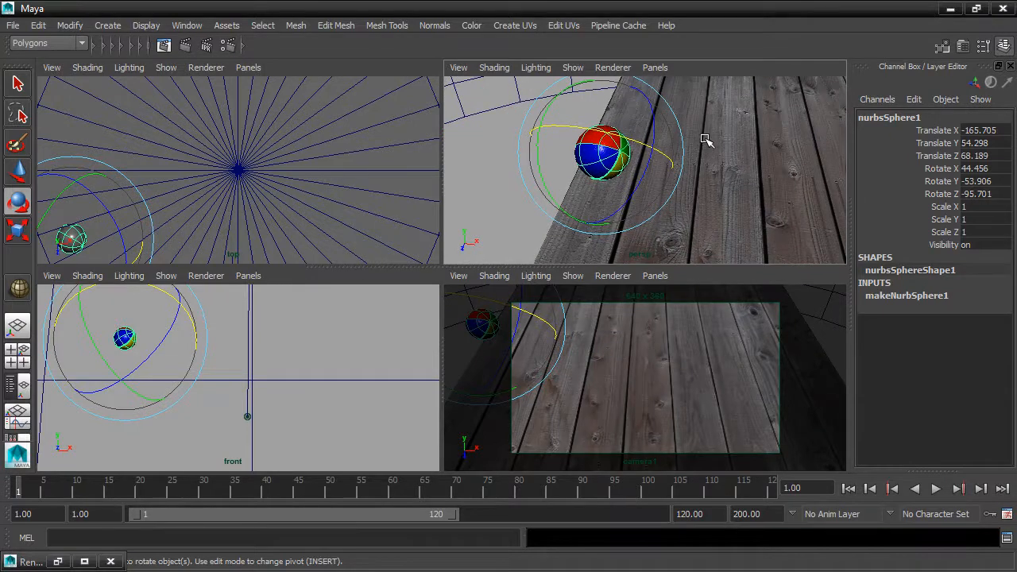
double_click(19, 204)
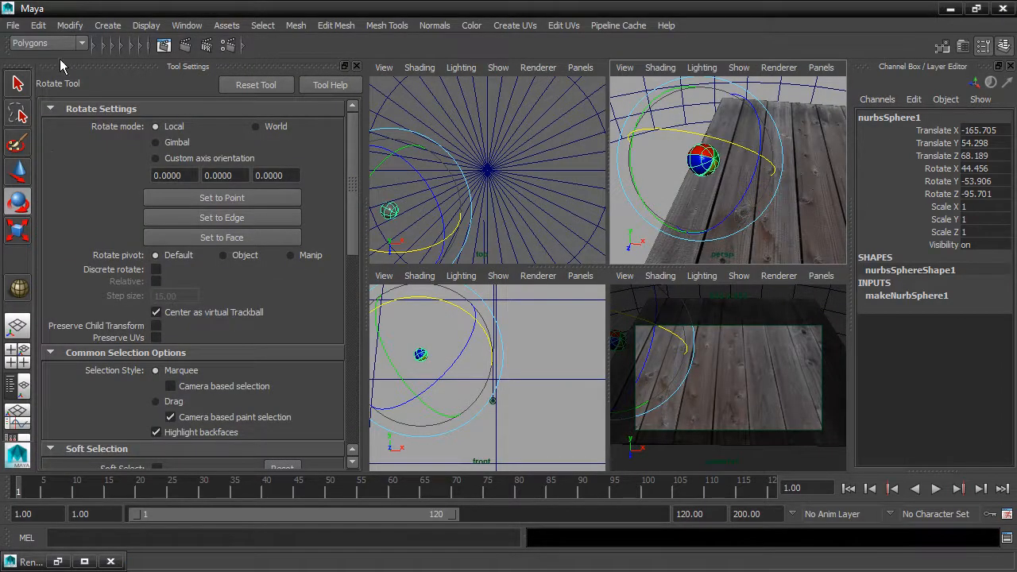
drag(61, 67, 177, 25)
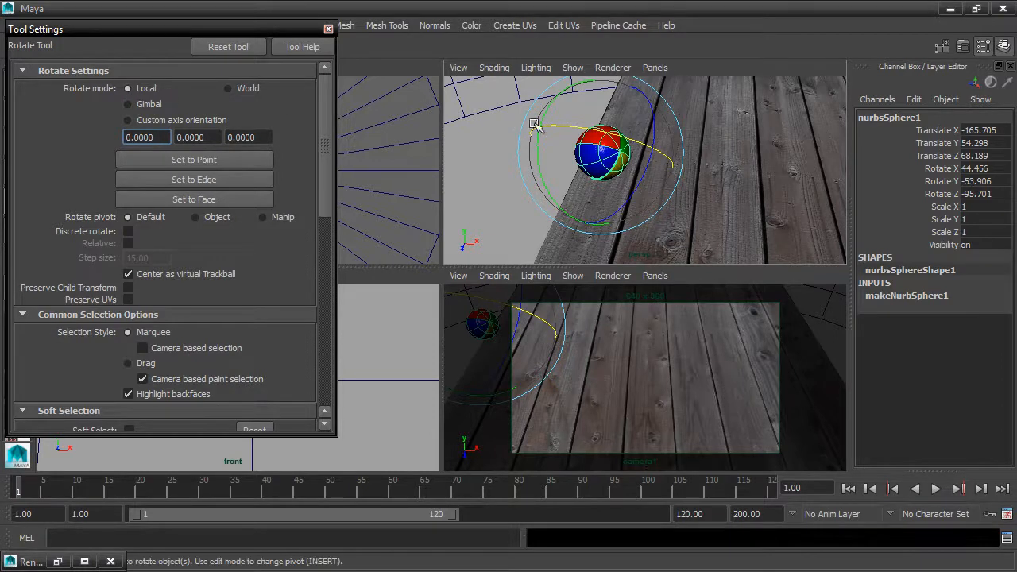
drag(566, 129, 640, 103)
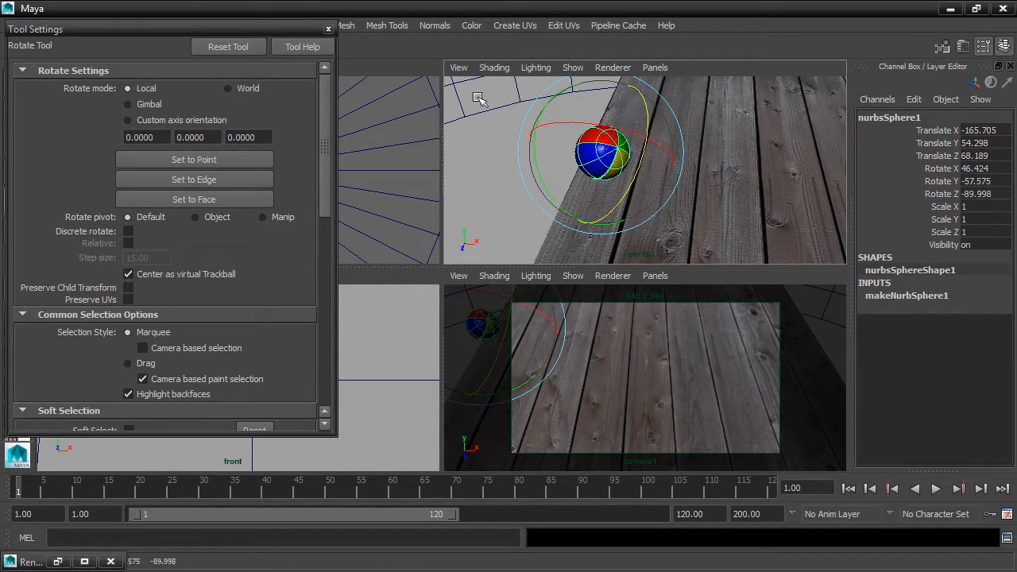
Set the rotate mode to World, spin the sphere around Z, and switch the mode back to Local
click(232, 89)
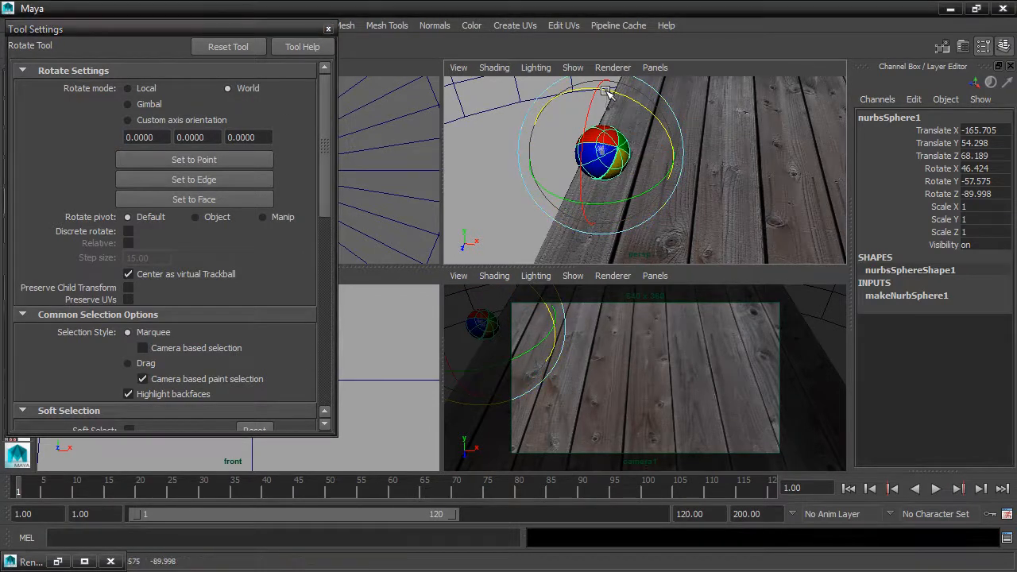
drag(606, 91, 673, 128)
drag(630, 100, 550, 127)
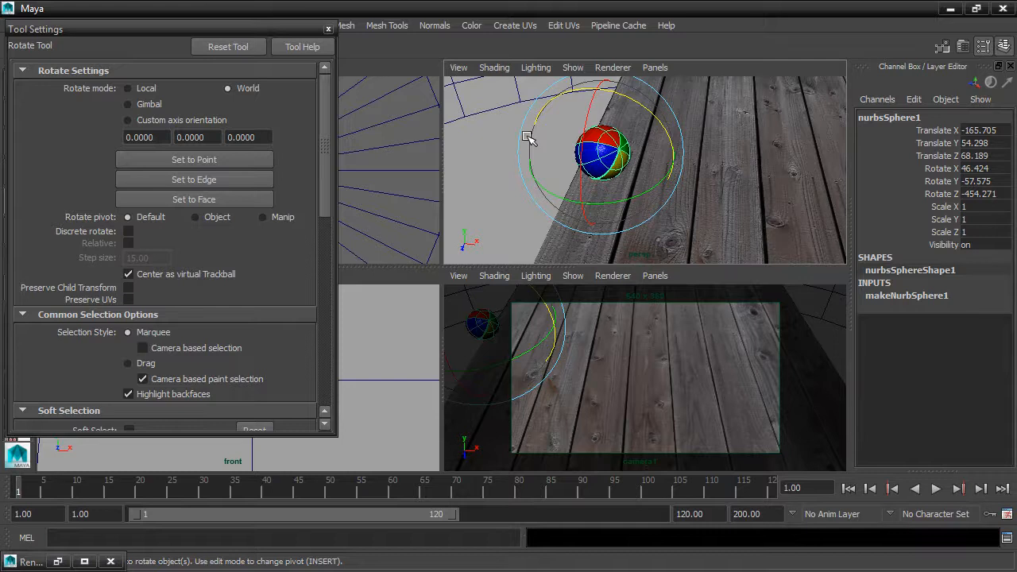
click(132, 90)
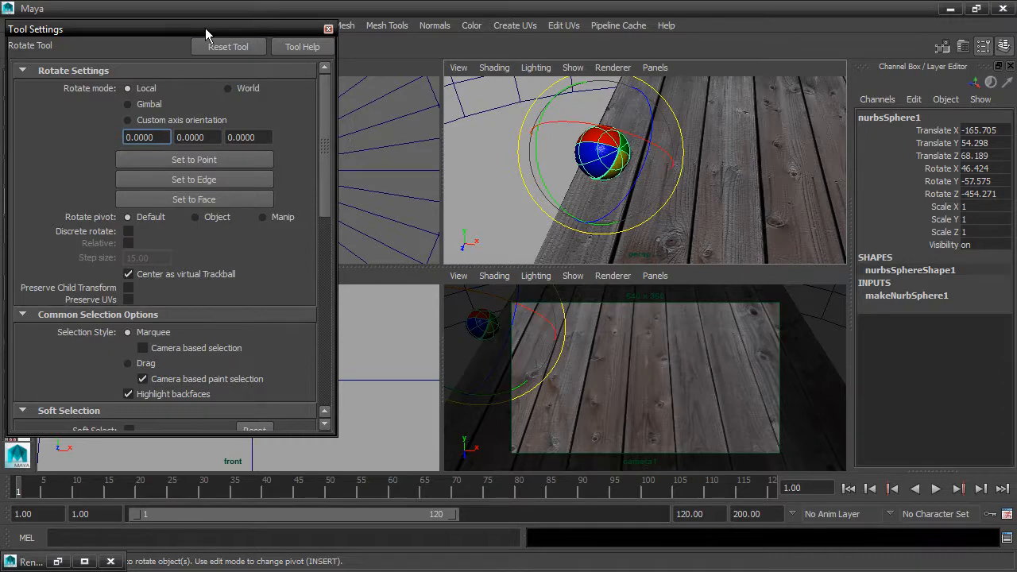
Freeze the sphere's translate, rotate and scale transformations
drag(205, 28, 232, 82)
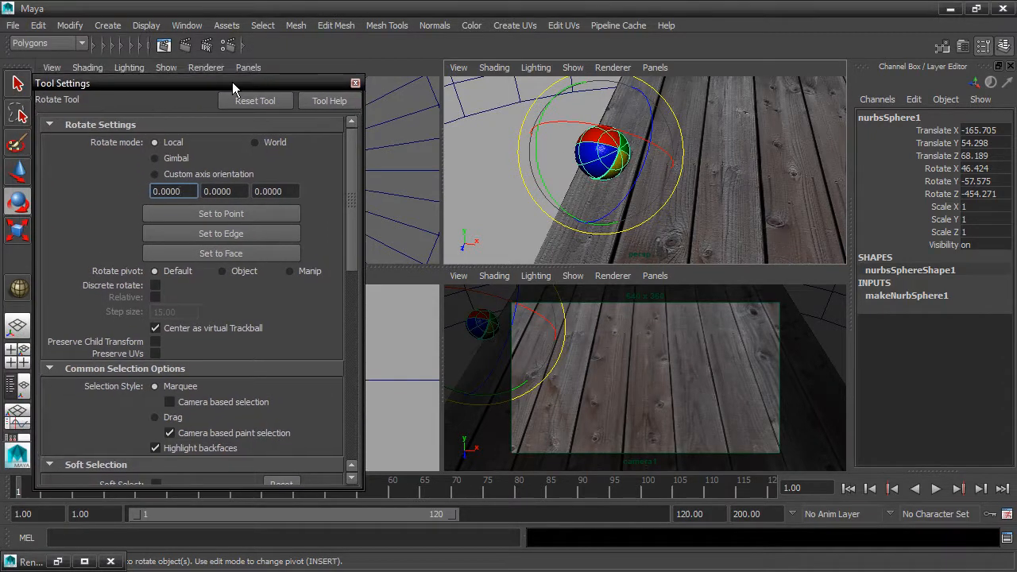
click(69, 25)
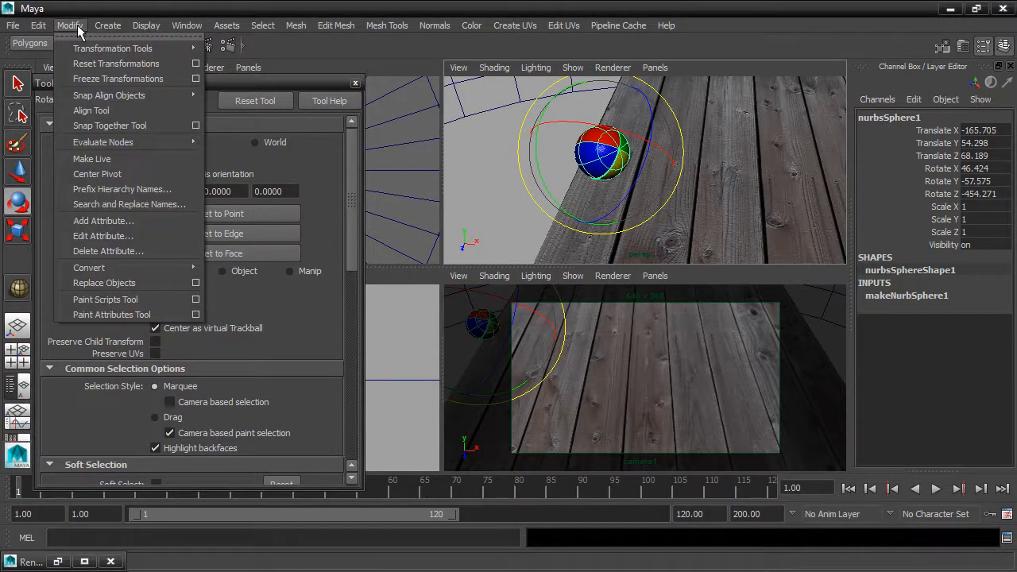
click(196, 79)
drag(588, 101, 211, 83)
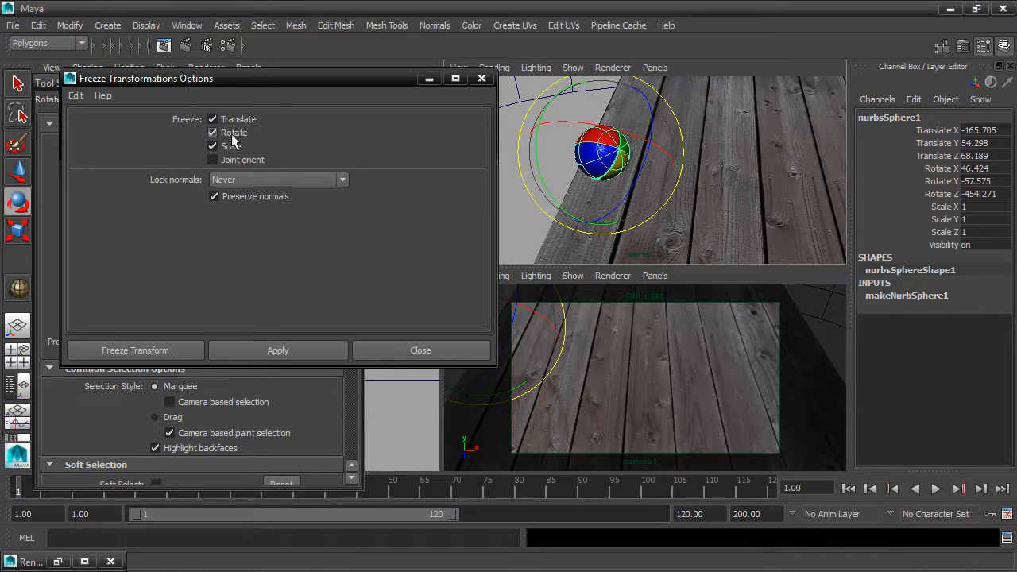
click(135, 350)
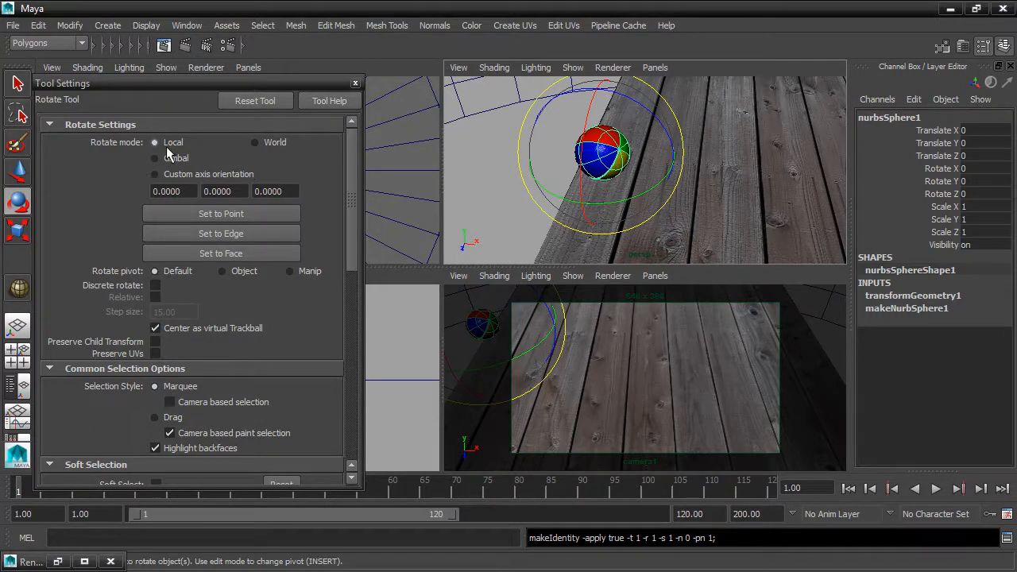
Rotate the sphere around Z, then reset its Rotate Z to 0
drag(596, 89, 619, 139)
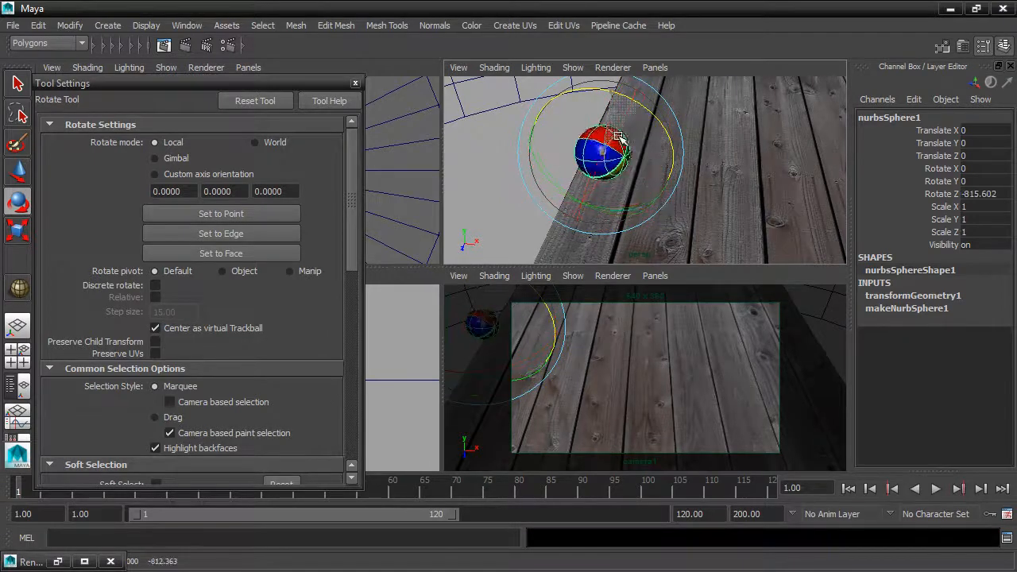
double_click(986, 193)
text(0)
key(Return)
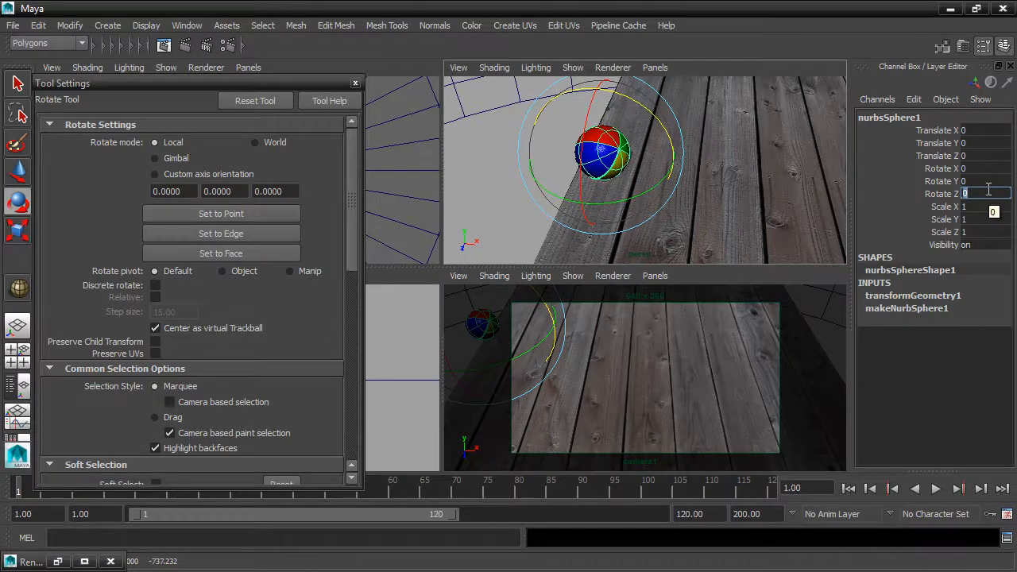
Close the tool settings window and start and stop timeline playback
click(356, 83)
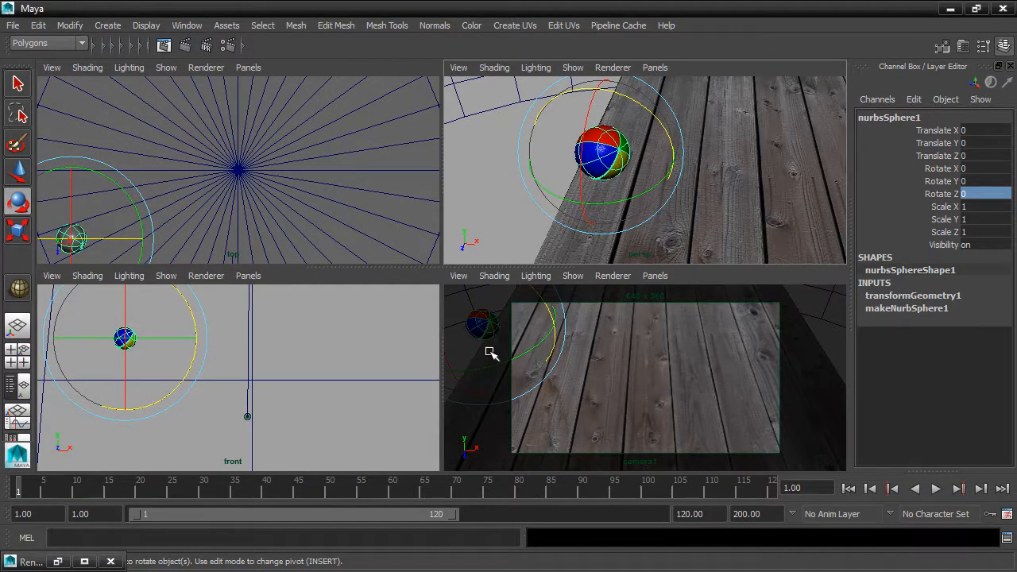
key(alt+v)
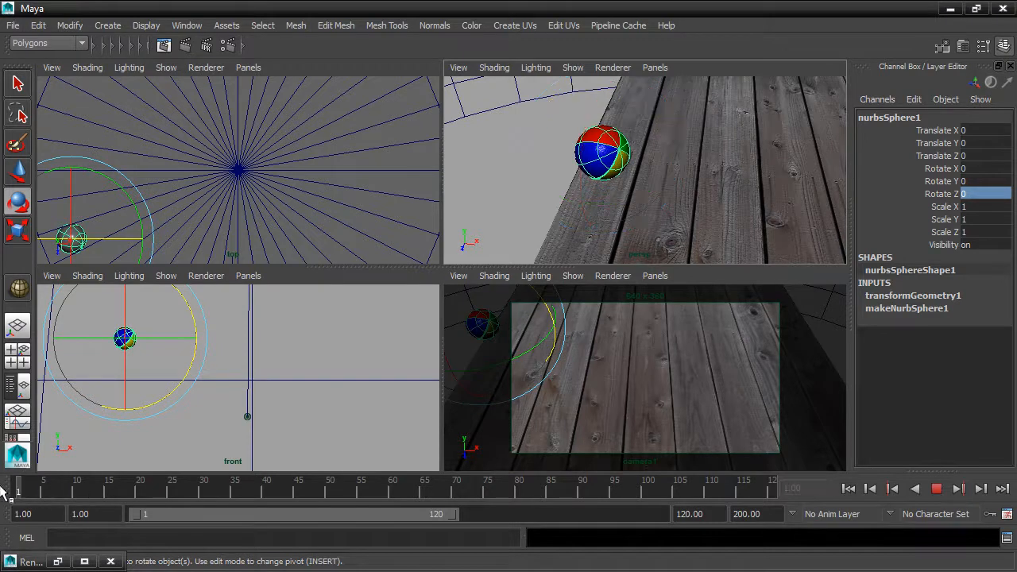
key(alt+v)
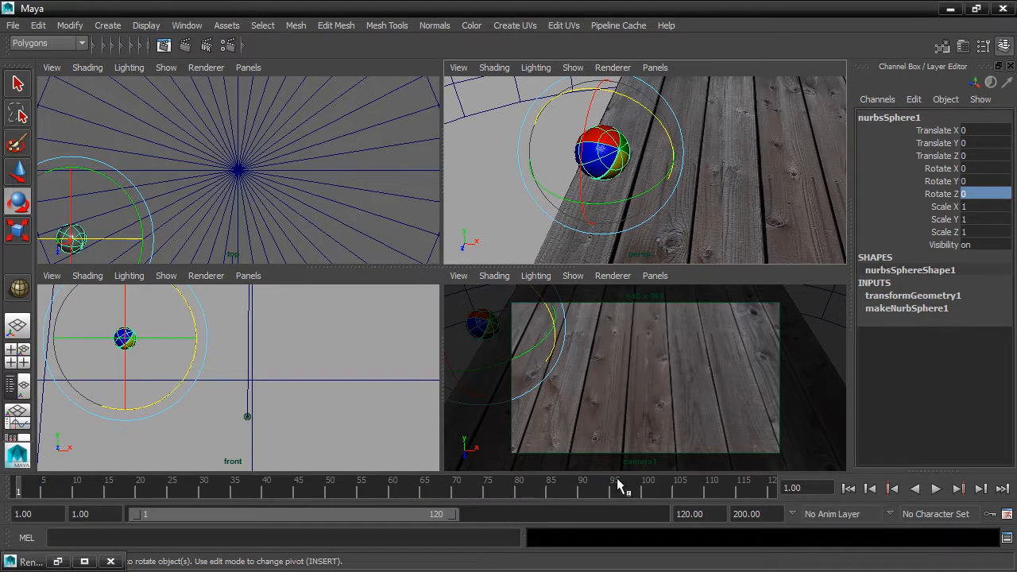
Set the playback end frame to 48
click(676, 515)
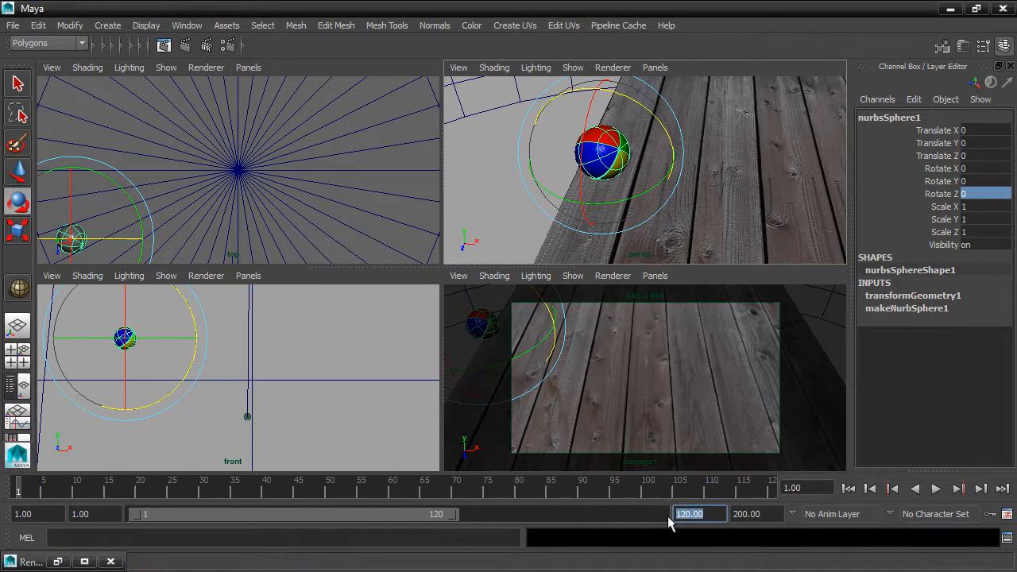
text(48)
key(Return)
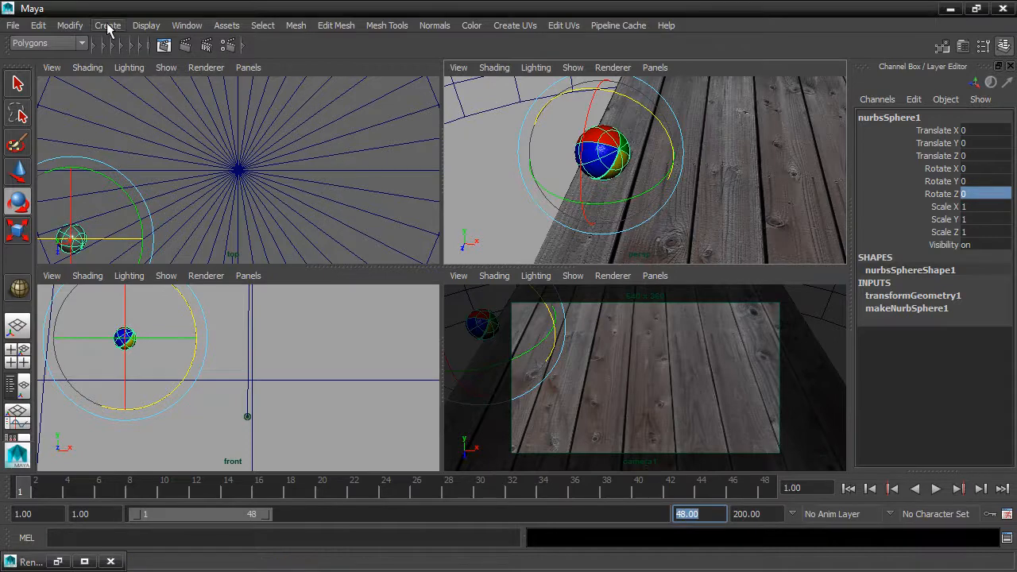
Open the Outliner and select the plane, environment sphere, camera1 and camera1_aim
click(178, 26)
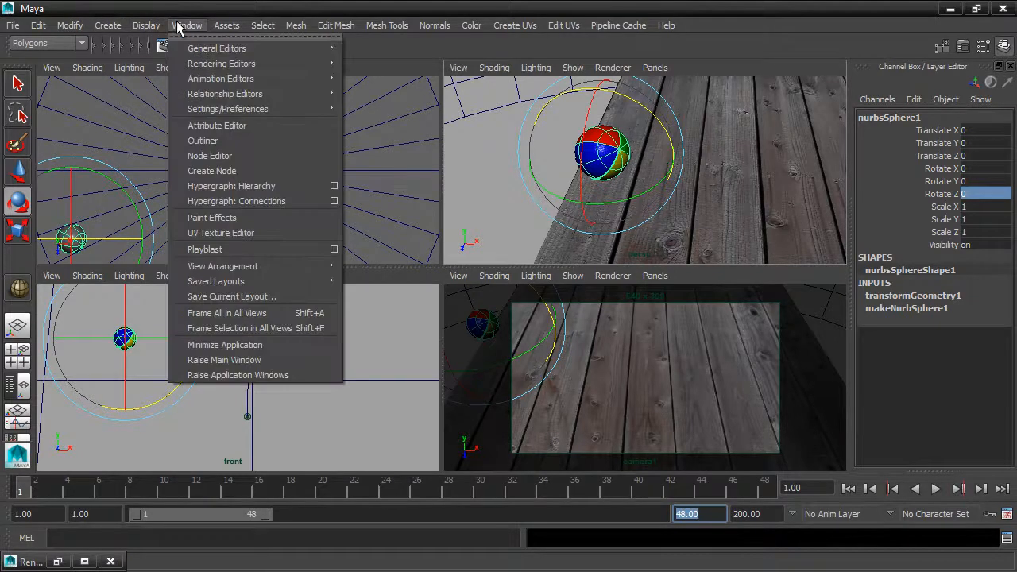
click(195, 142)
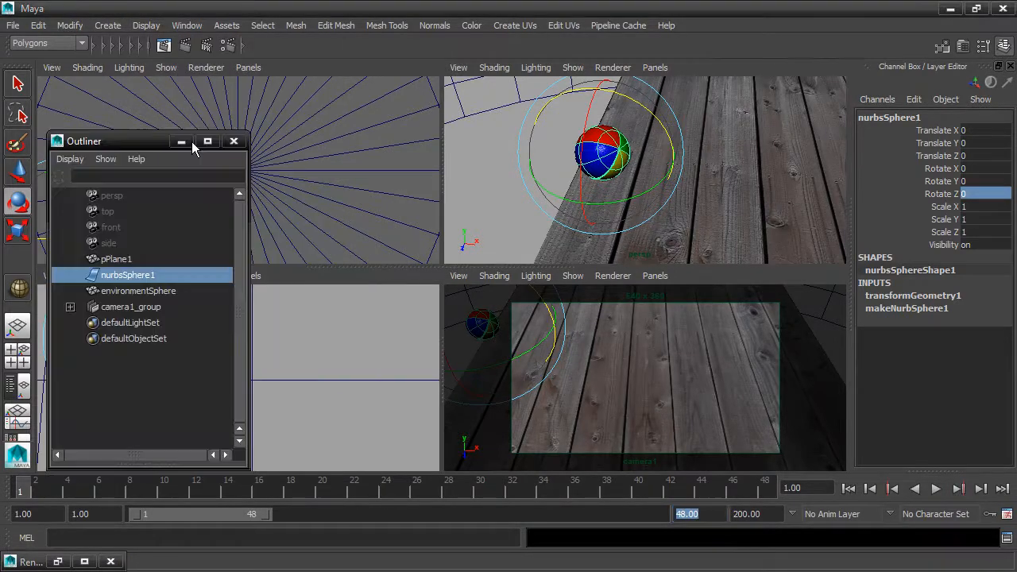
click(121, 262)
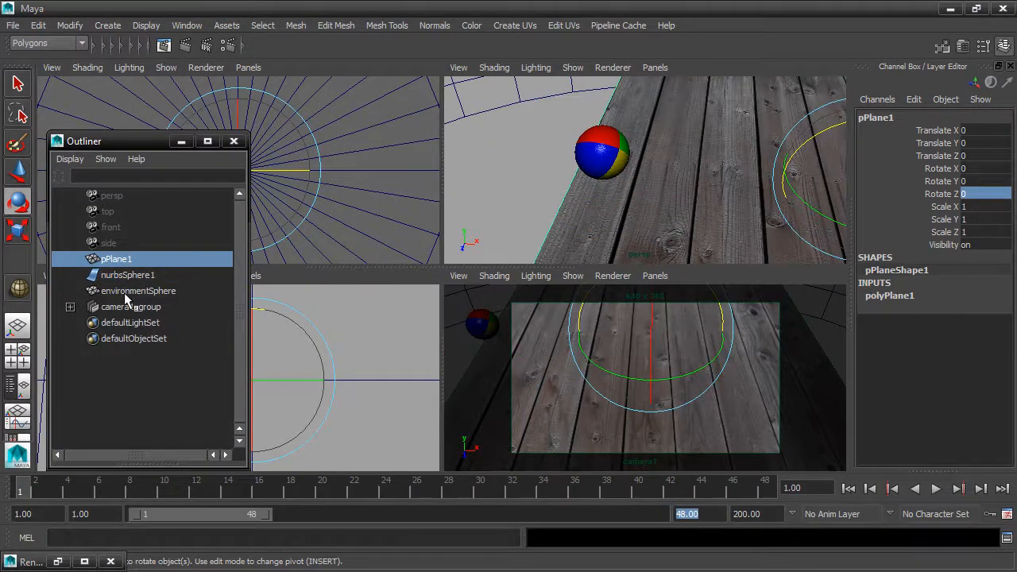
ctrl+click(127, 290)
click(70, 307)
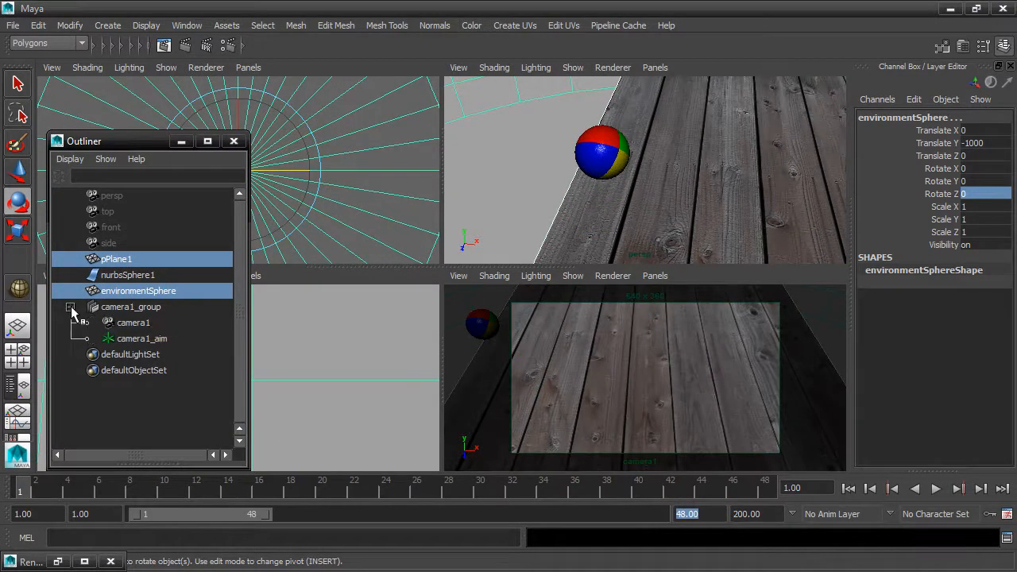
ctrl+click(140, 326)
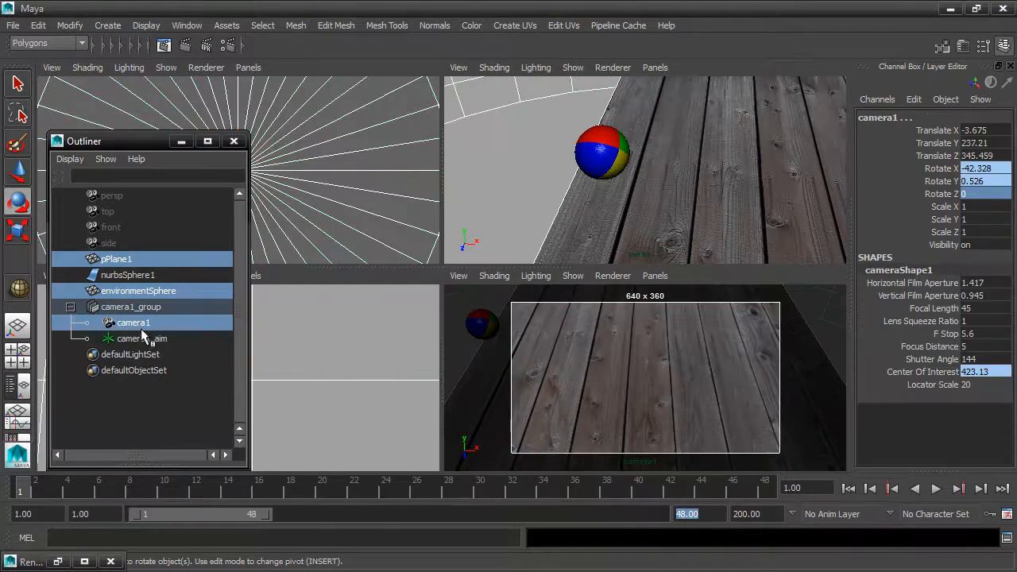
ctrl+click(143, 339)
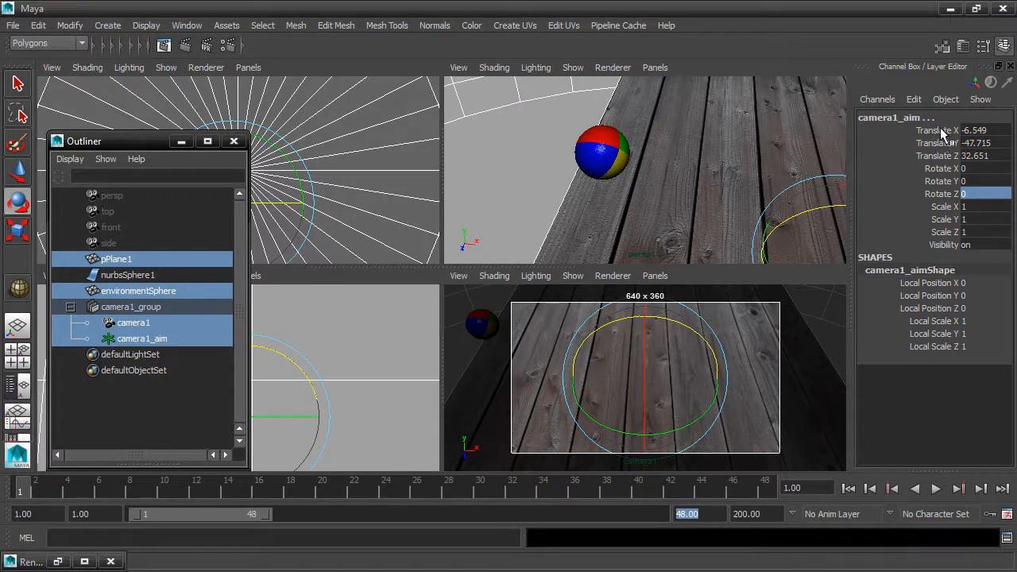
Lock all transform and visibility channels of the plane, environment sphere, camera1 and camera1_aim
drag(950, 129, 944, 249)
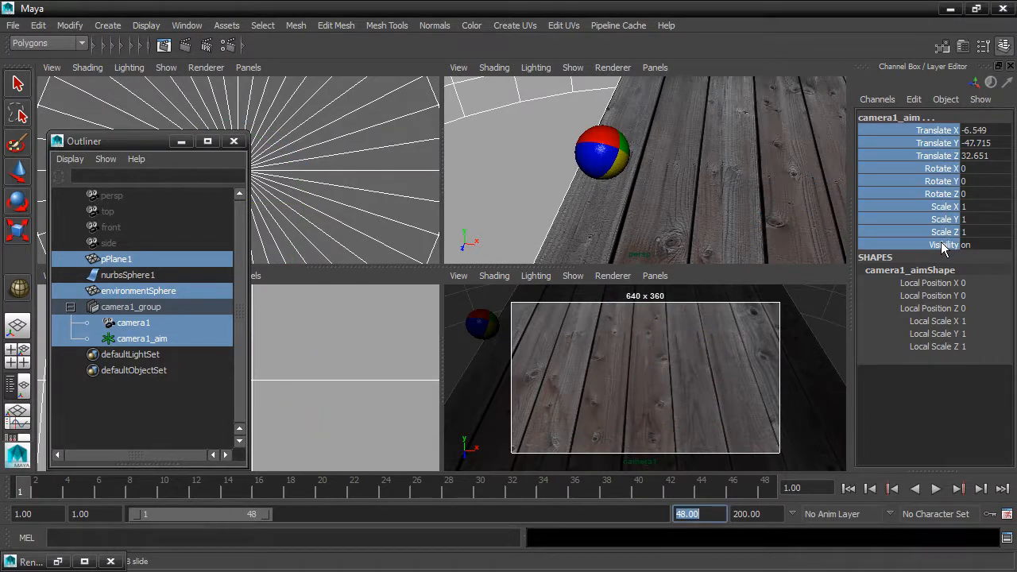
click(877, 100)
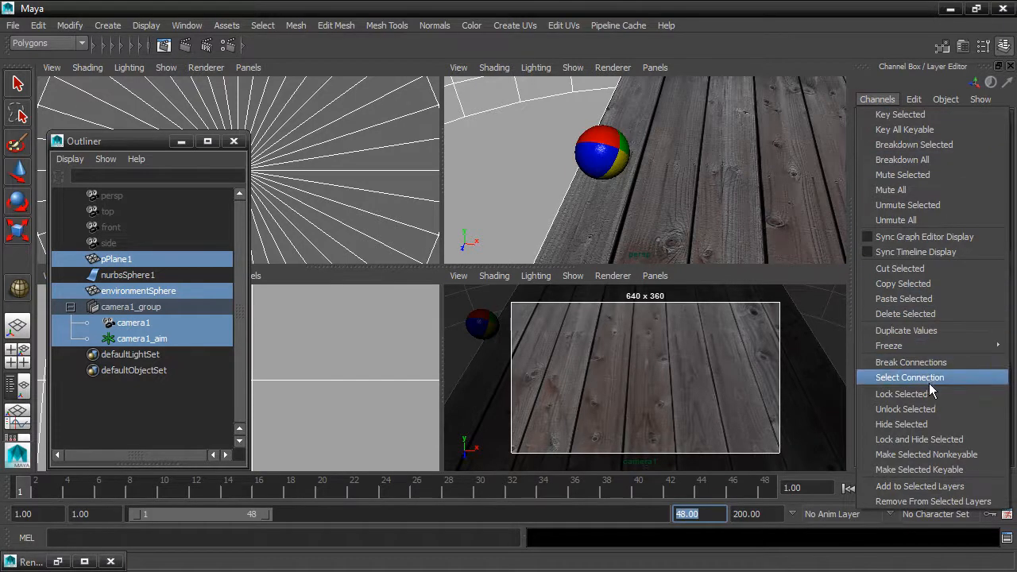
click(952, 393)
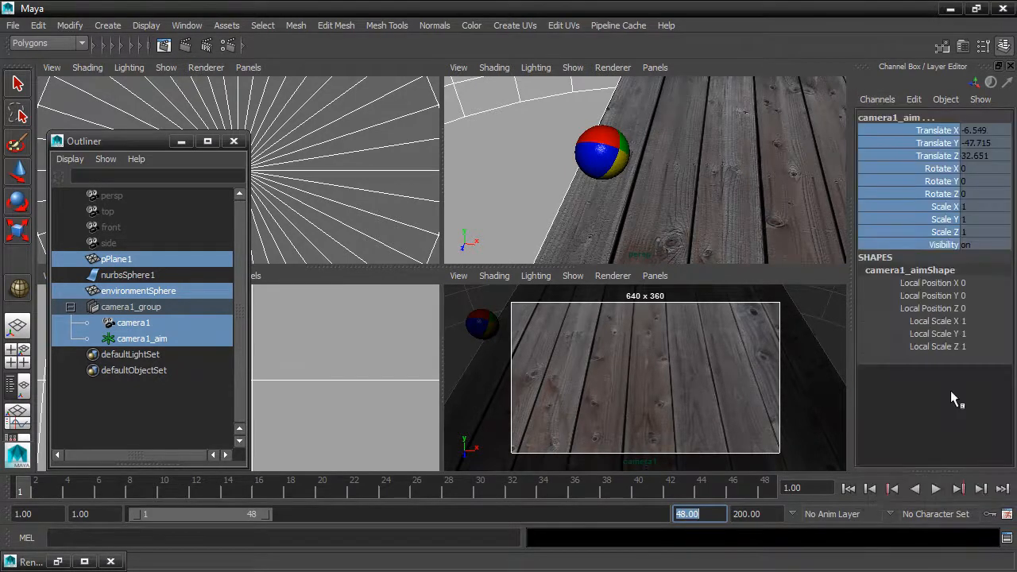
Try moving the locked floor plane with the Move tool, then select the environment sphere to check its channels
click(606, 213)
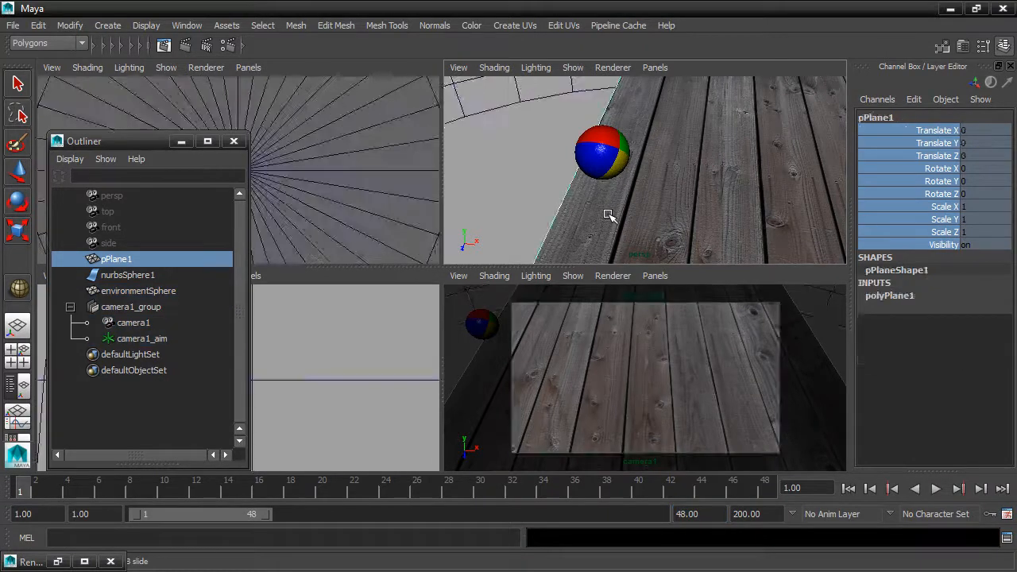
click(17, 170)
alt+drag(508, 170, 547, 172)
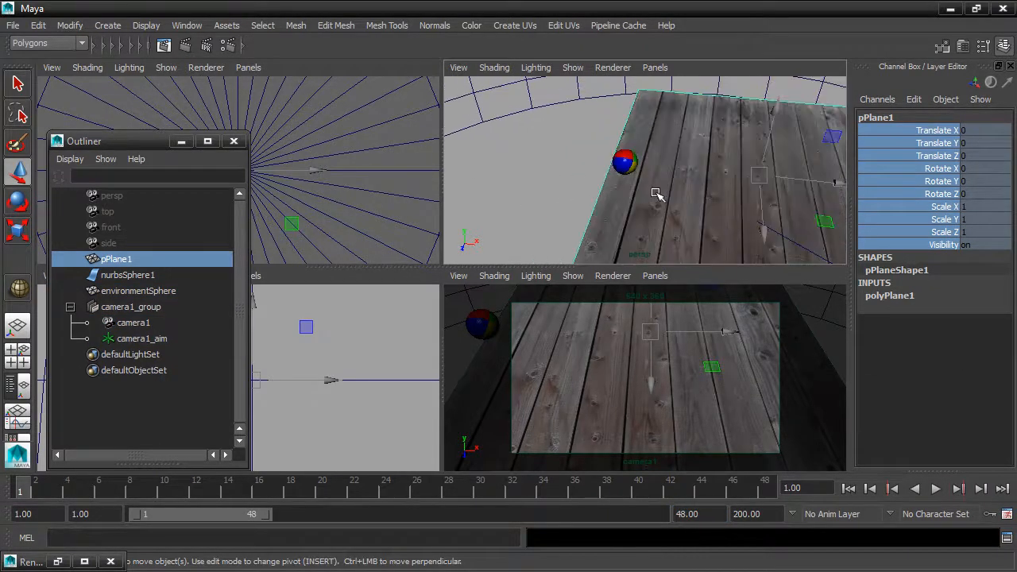
alt+drag(685, 170, 441, 159)
alt+drag(639, 190, 679, 138)
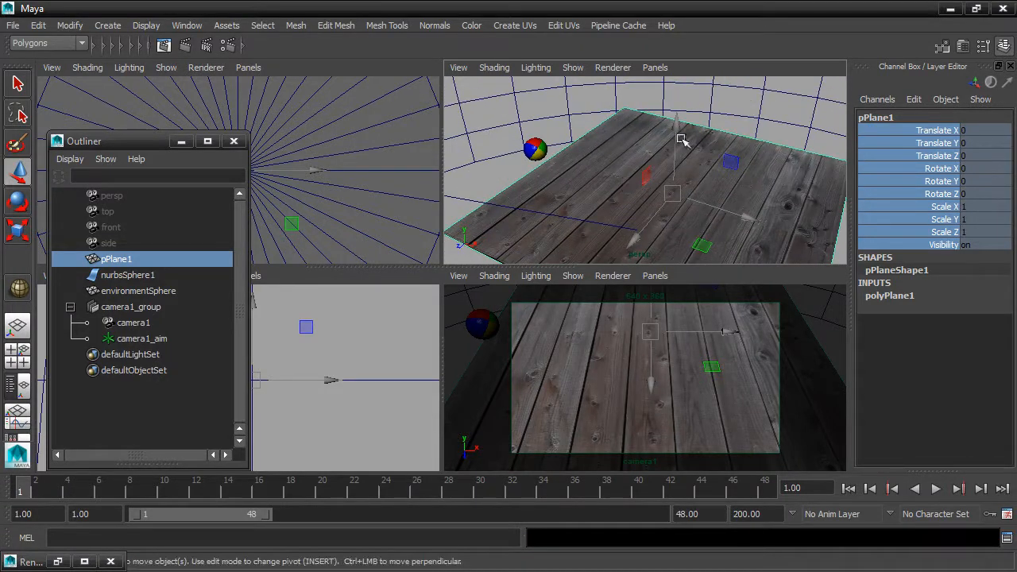
click(17, 178)
click(732, 114)
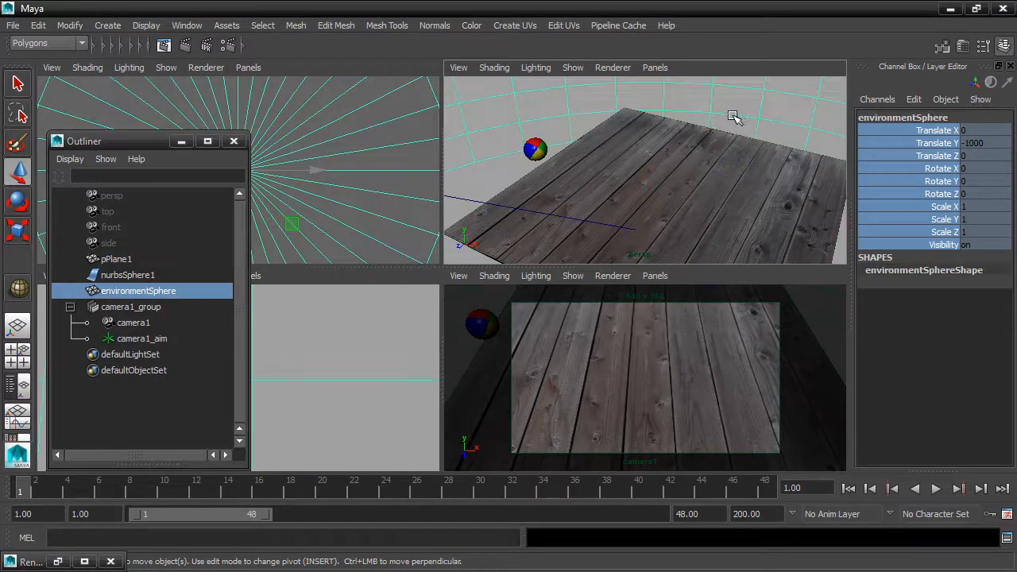
Select the sphere and move it about 70 units along X and about 37 units up in Y
click(535, 151)
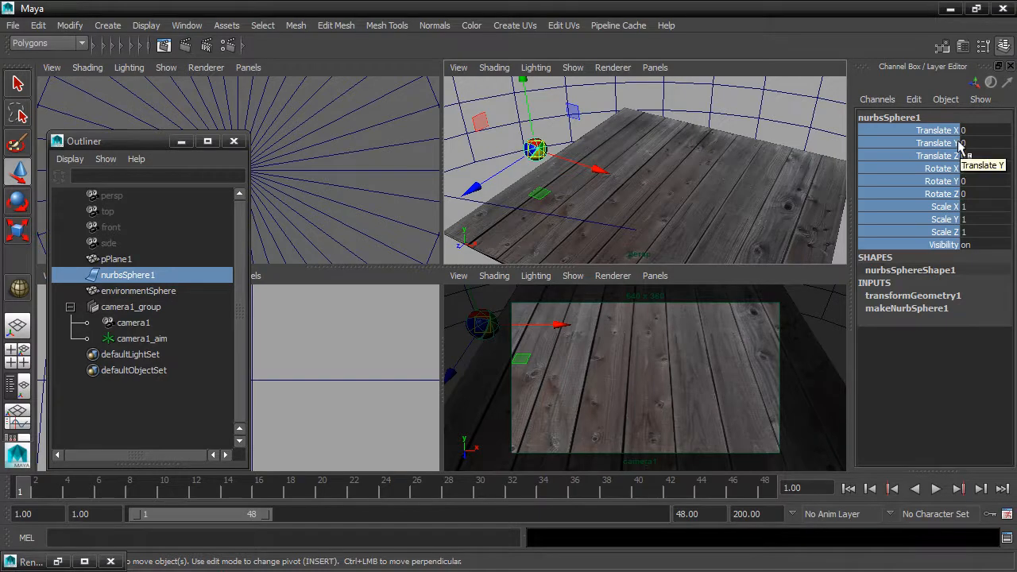
alt+drag(625, 238, 731, 182)
drag(588, 182, 653, 173)
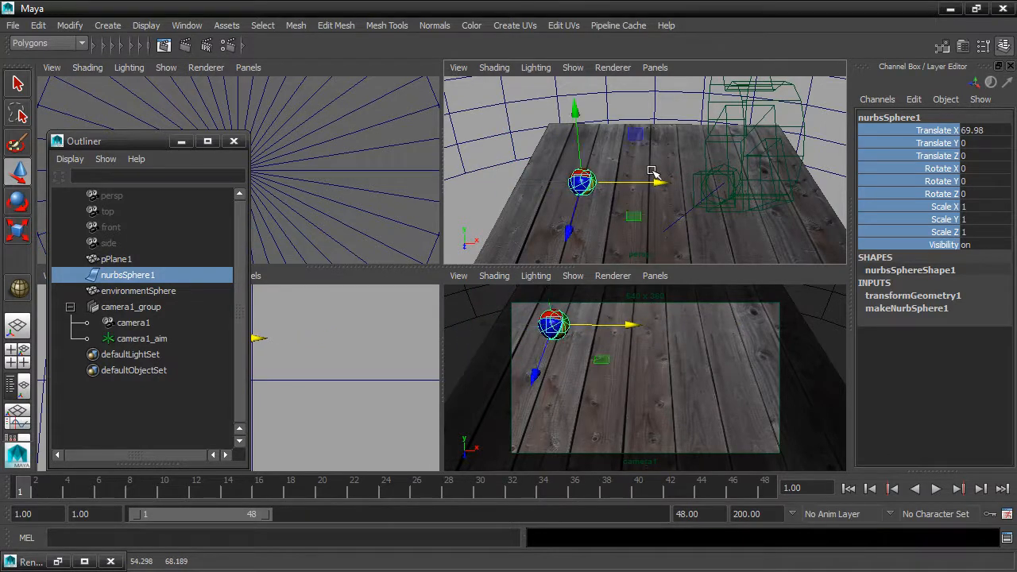
drag(576, 117, 577, 119)
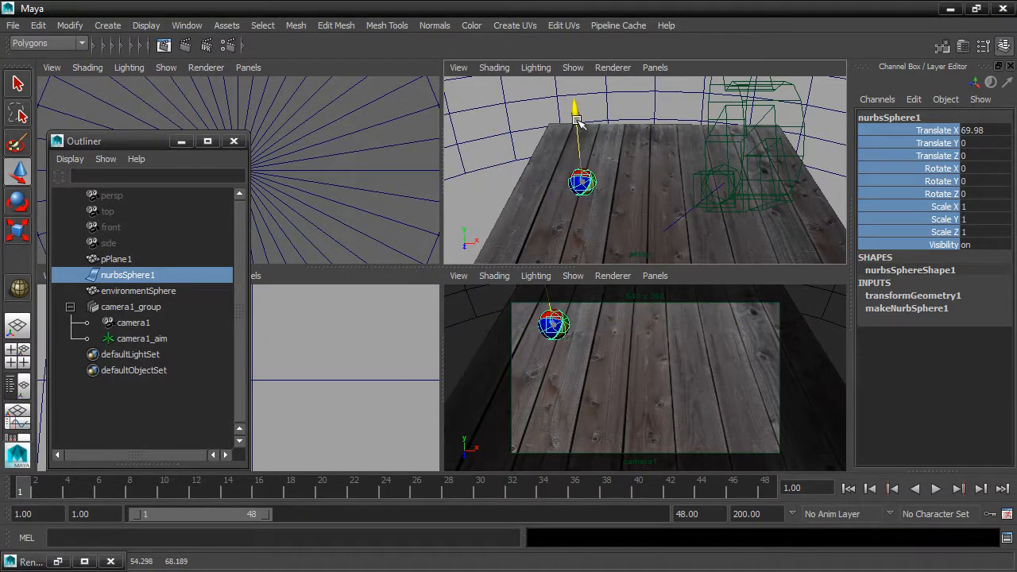
drag(577, 119, 570, 84)
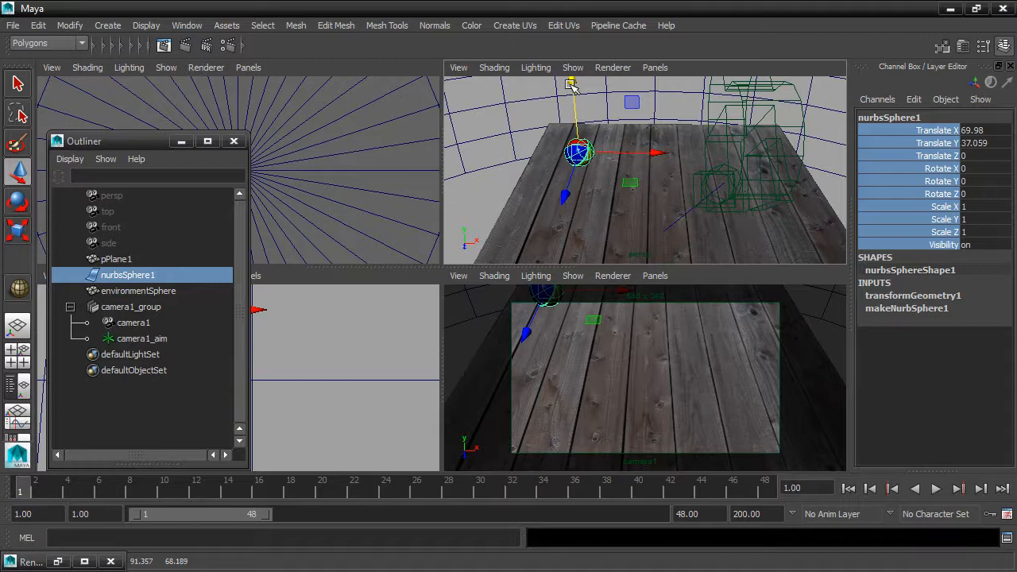
Lock the sphere's Translate Z, Rotate X, Rotate Y, Scale and Visibility channels
ctrl+click(943, 132)
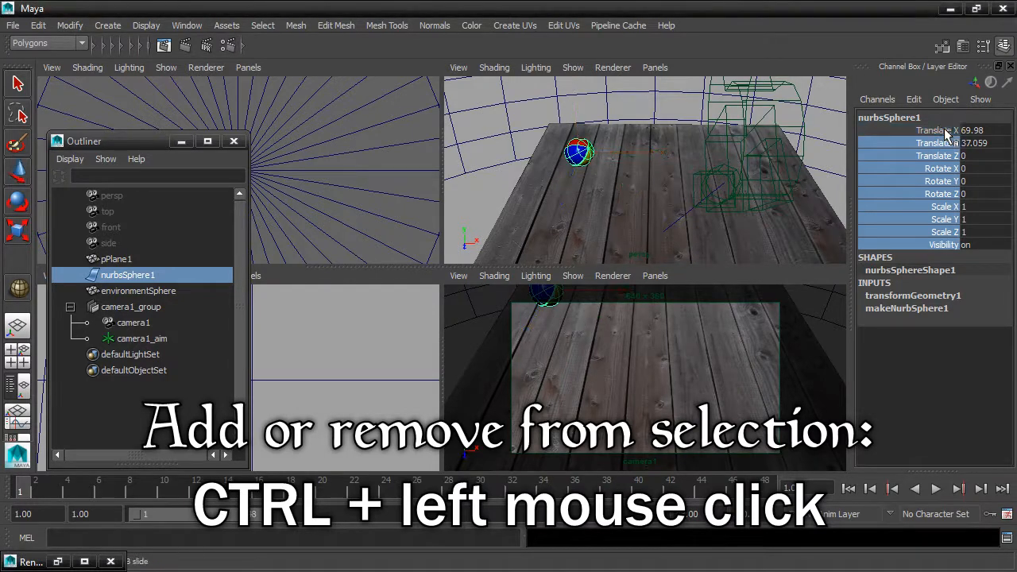
ctrl+click(946, 145)
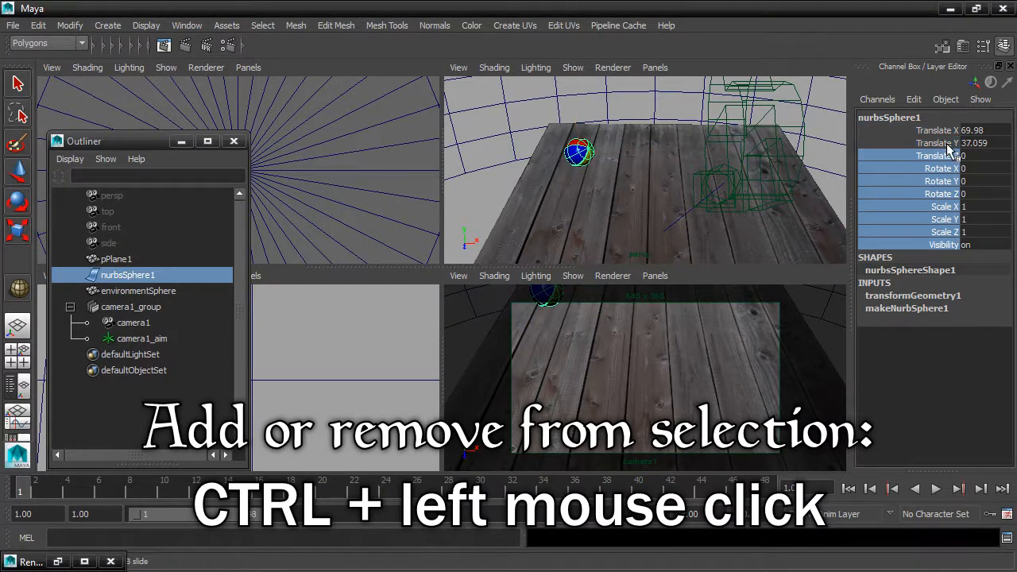
ctrl+click(943, 194)
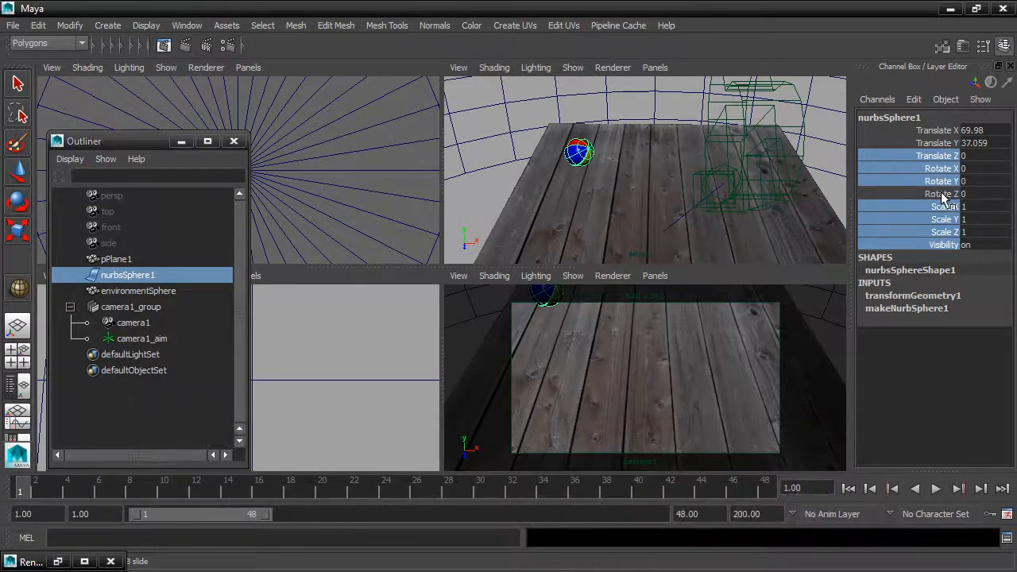
click(879, 101)
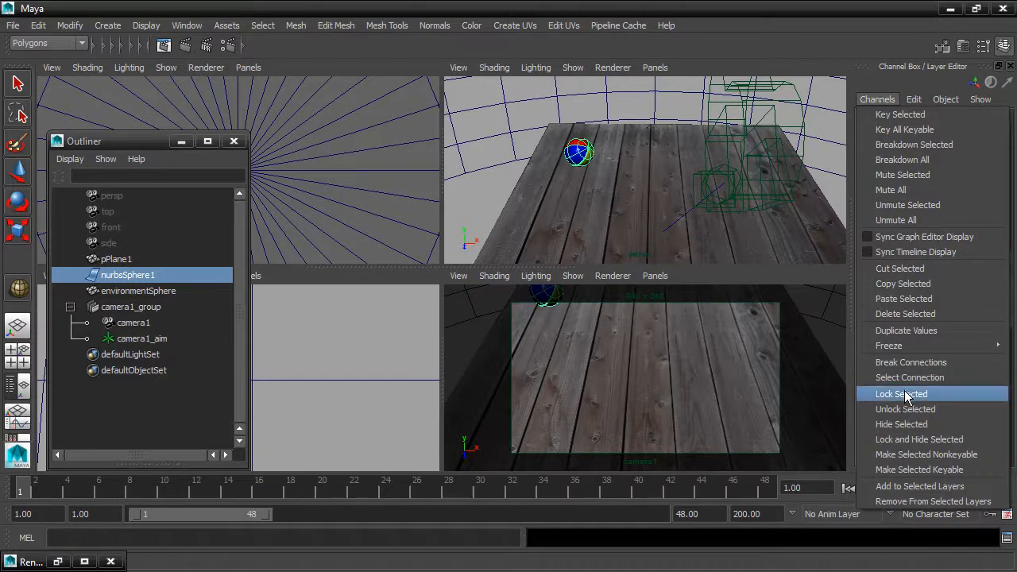
click(902, 329)
Set the sphere's Translate X and Translate Y to 0 and close the Outliner
drag(974, 130, 973, 143)
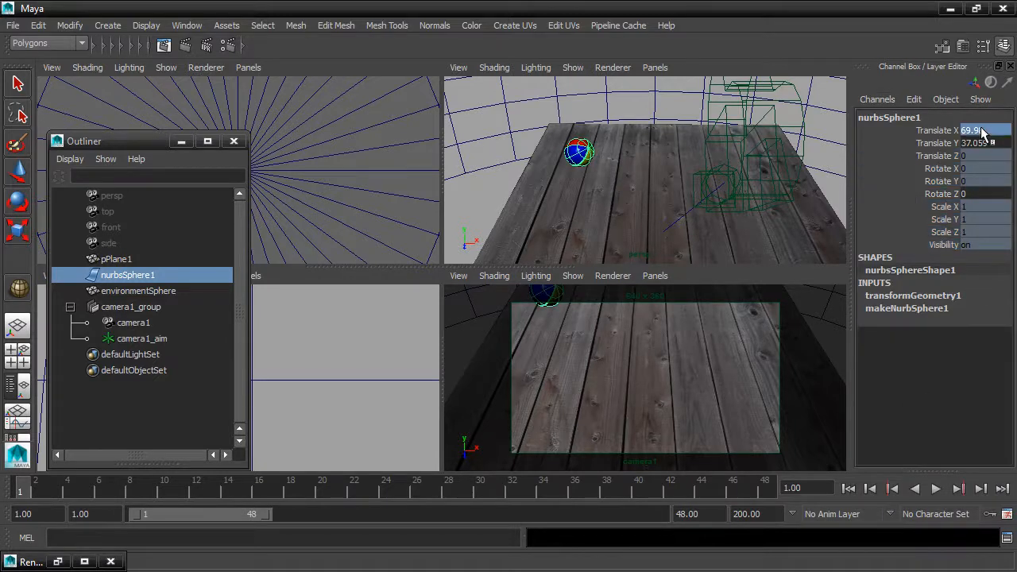
text(0)
key(Return)
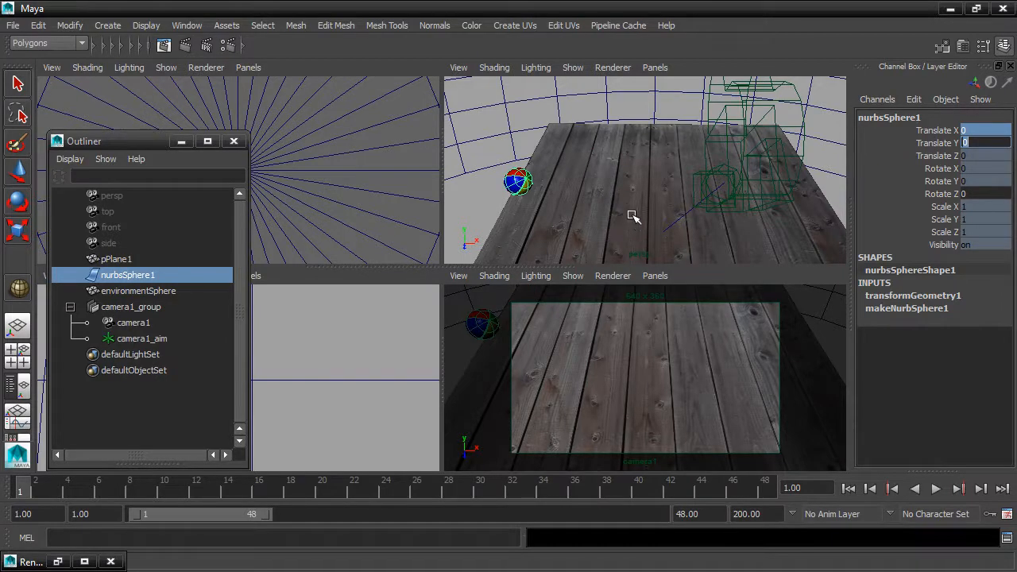
mouse_move(633, 218)
alt+mouse_down()
mouse_move(638, 202)
mouse_move(641, 214)
alt+mouse_up()
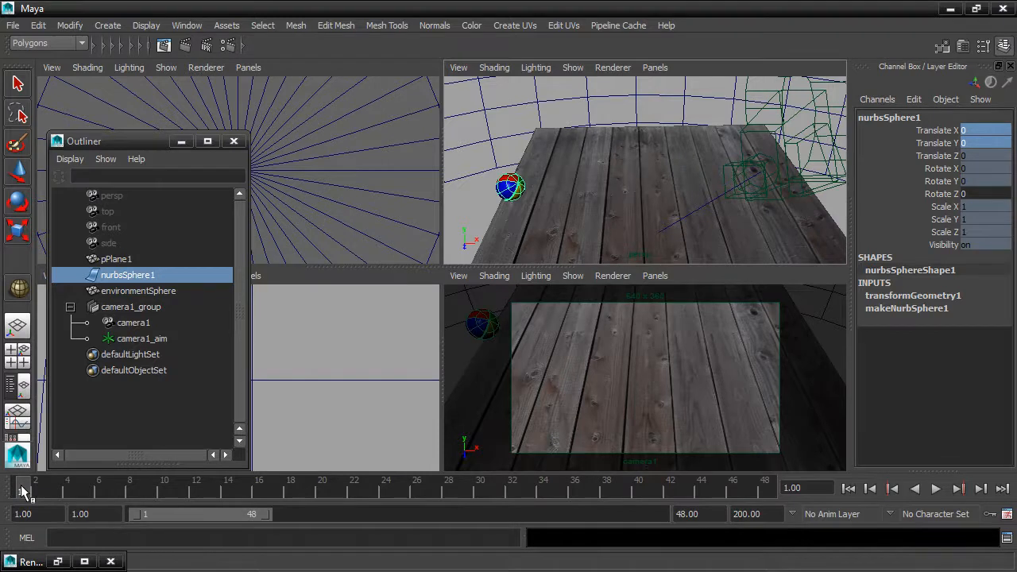
click(234, 141)
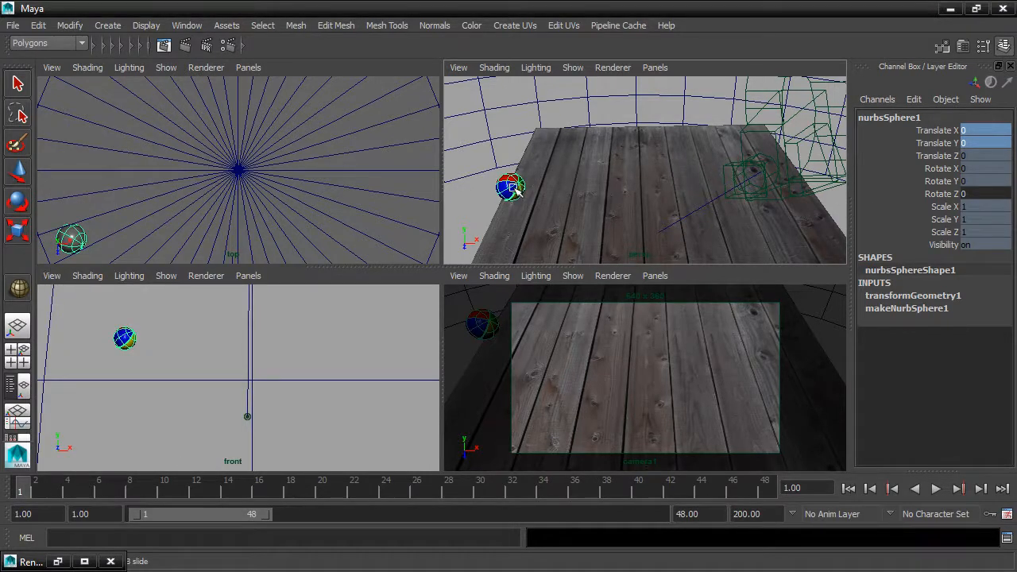
Rename the sphere to ball
key(w)
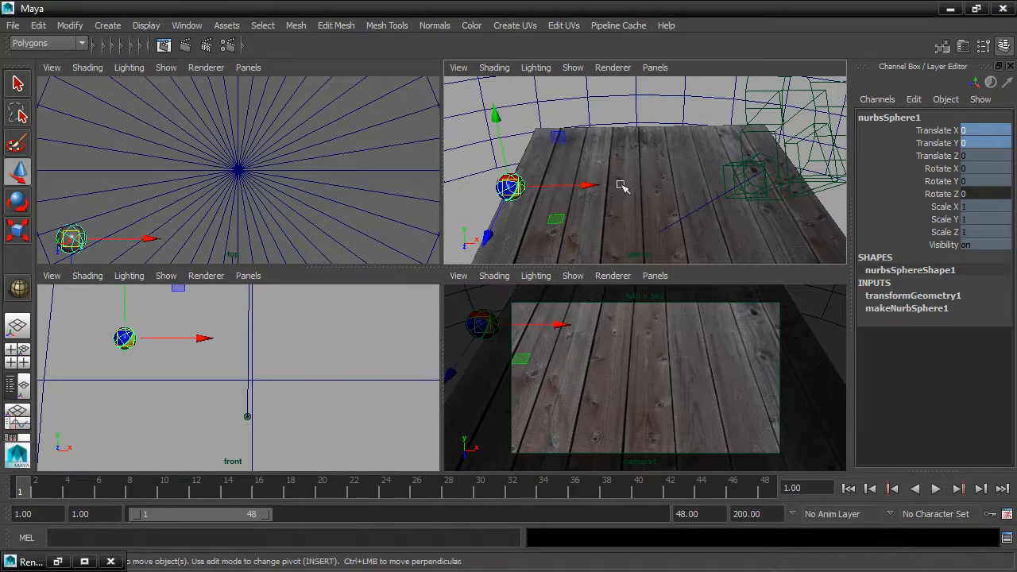
double_click(914, 117)
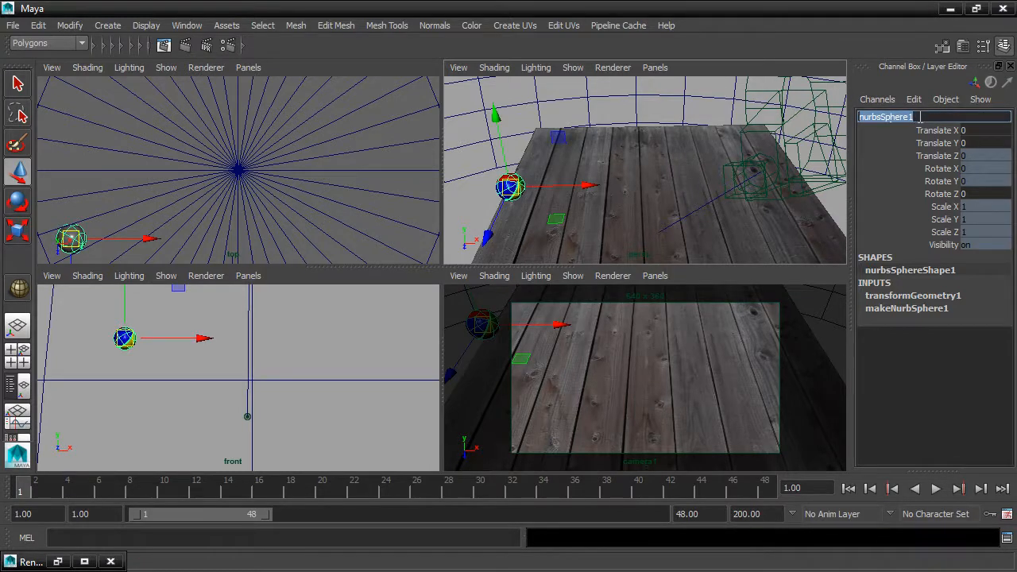
text(ball)
key(Return)
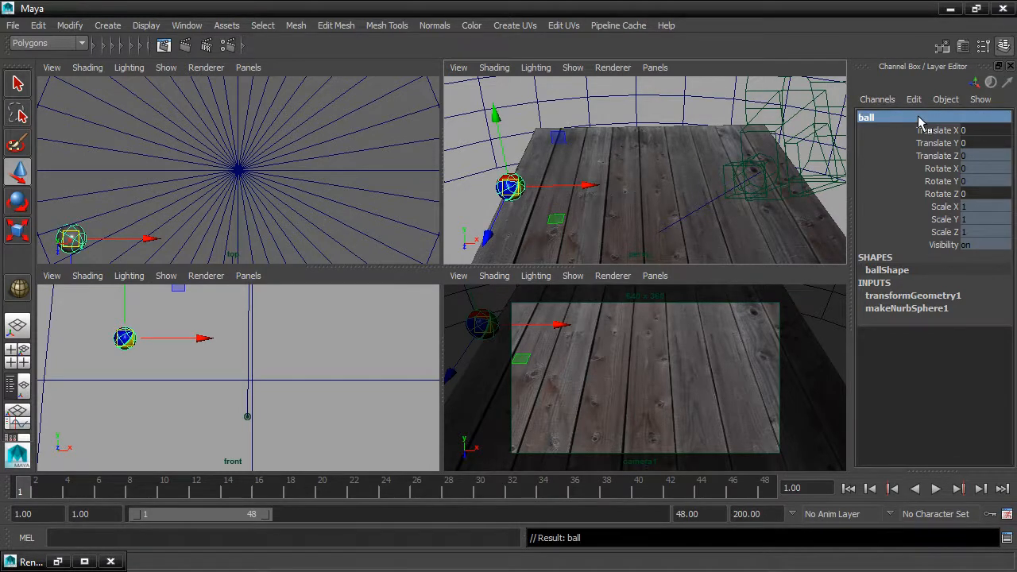
Select the floor plane and rename it to groundPlane
click(677, 188)
double_click(939, 117)
text(gr)
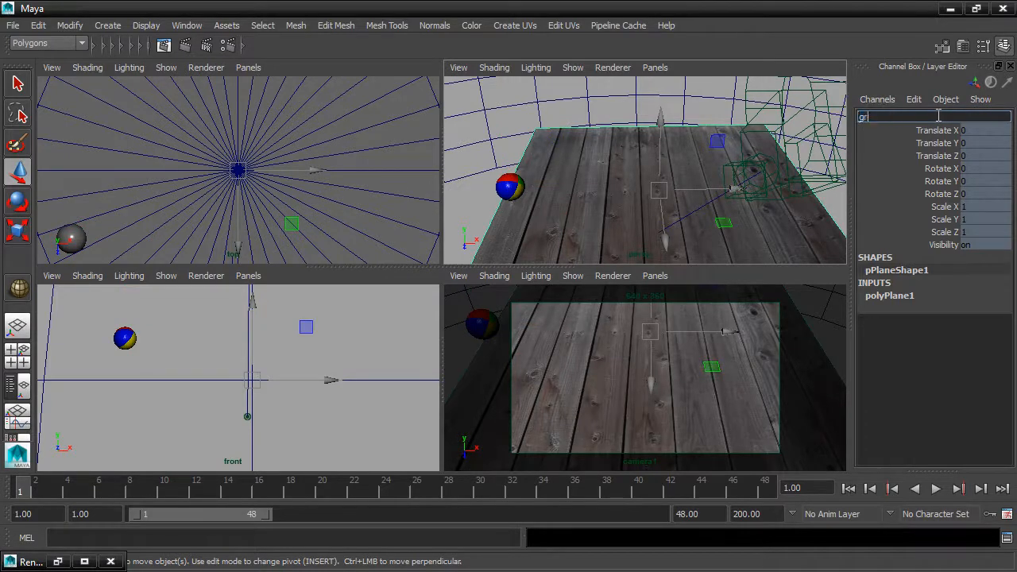
text(oundPlane)
key(Return)
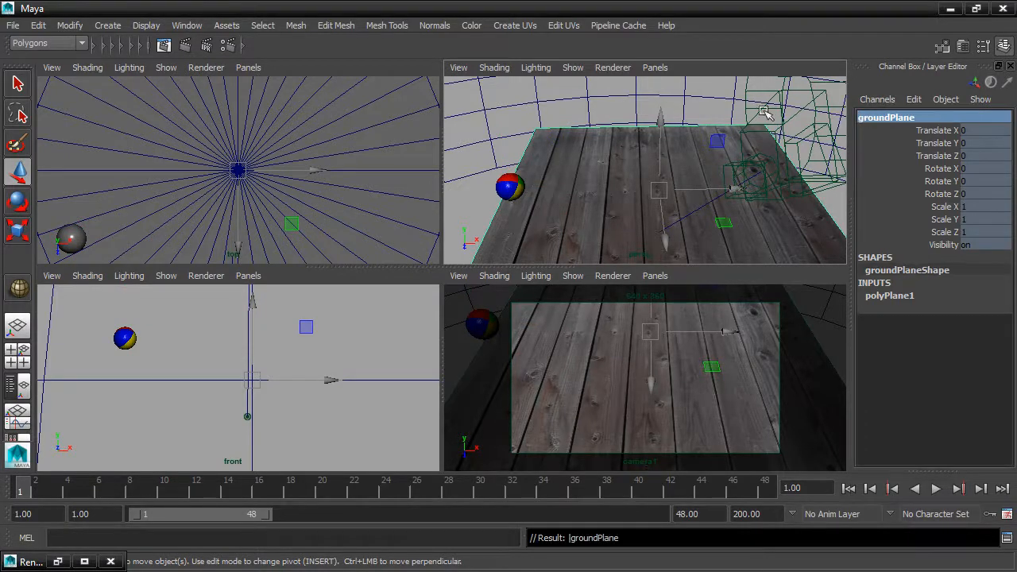
Select the ball and set a keyframe on it at frame 1
click(506, 190)
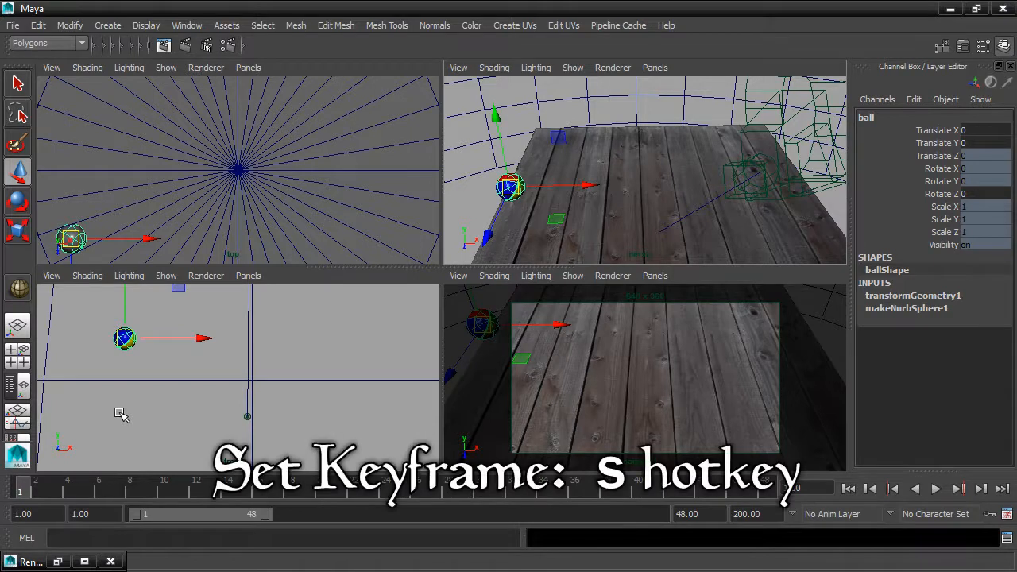
key(s)
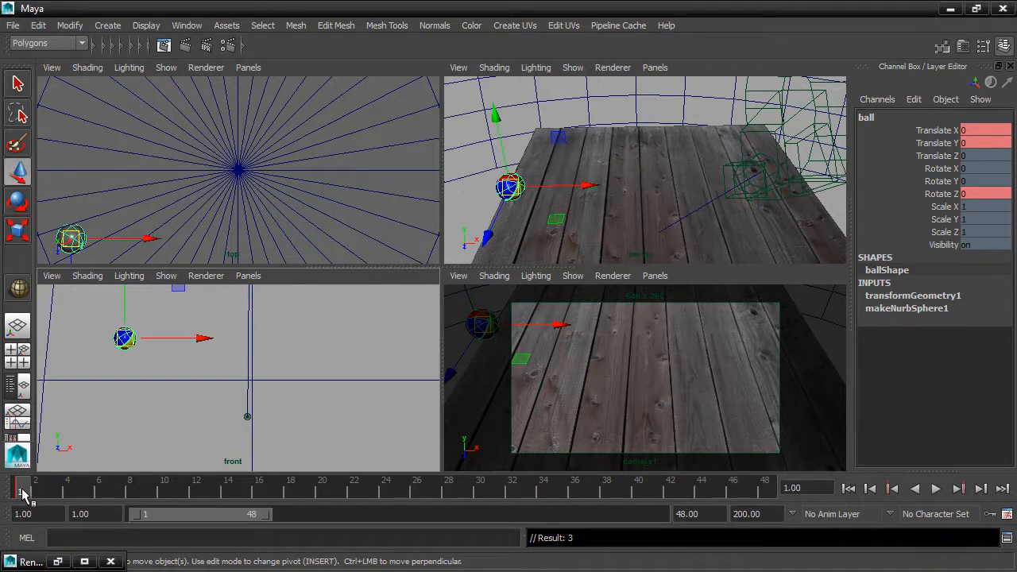
At frame 24, move the ball to about X 167, Y -38 and key its translation
drag(22, 493, 387, 497)
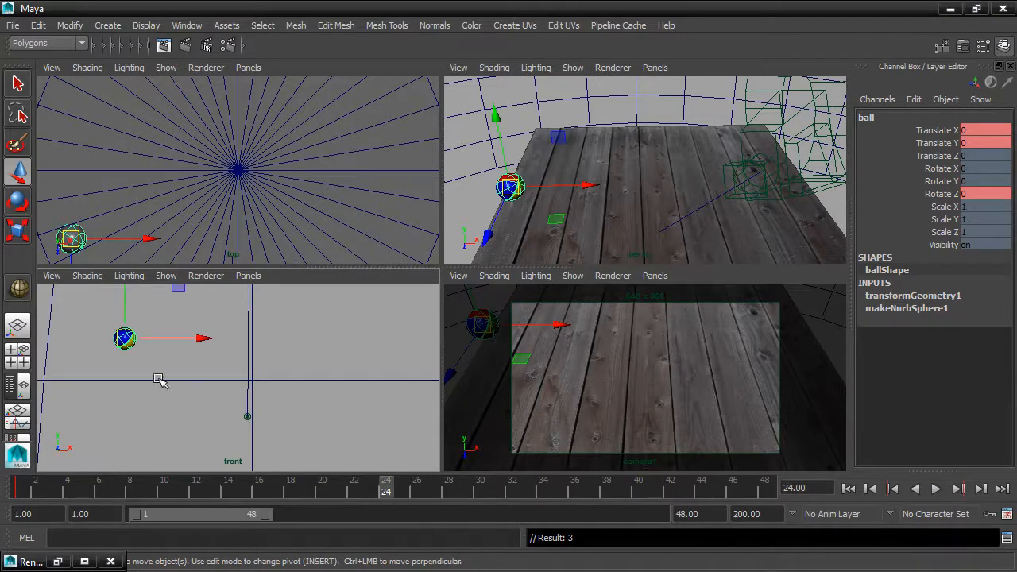
drag(128, 340, 258, 371)
scroll(276, 383, up, 5)
scroll(275, 383, up, 2)
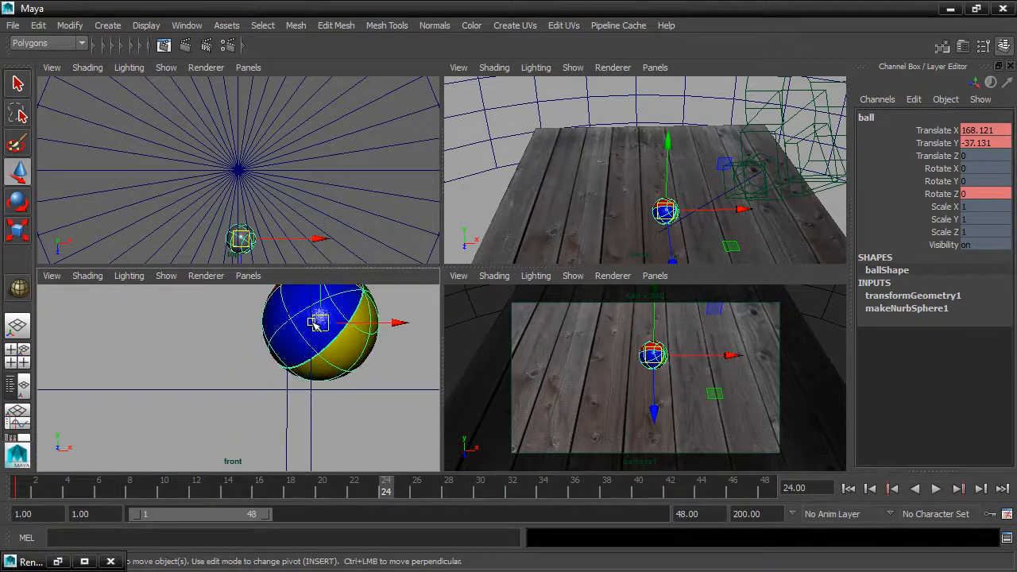
drag(316, 326, 316, 325)
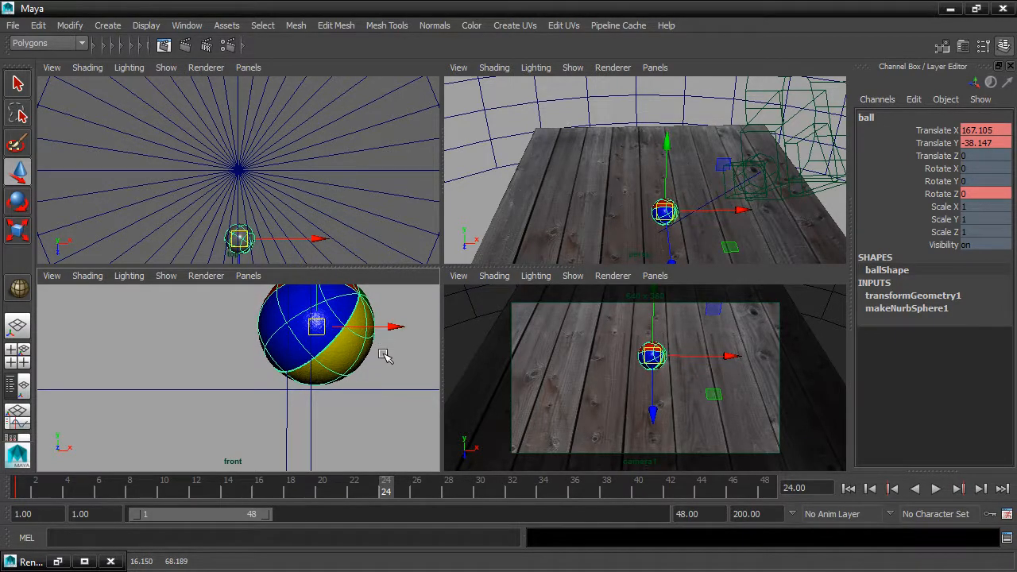
key(shift+w)
Preview the animation, then at frame 48 move the ball to about X 339, Y -17 and key its translation
key(alt+v)
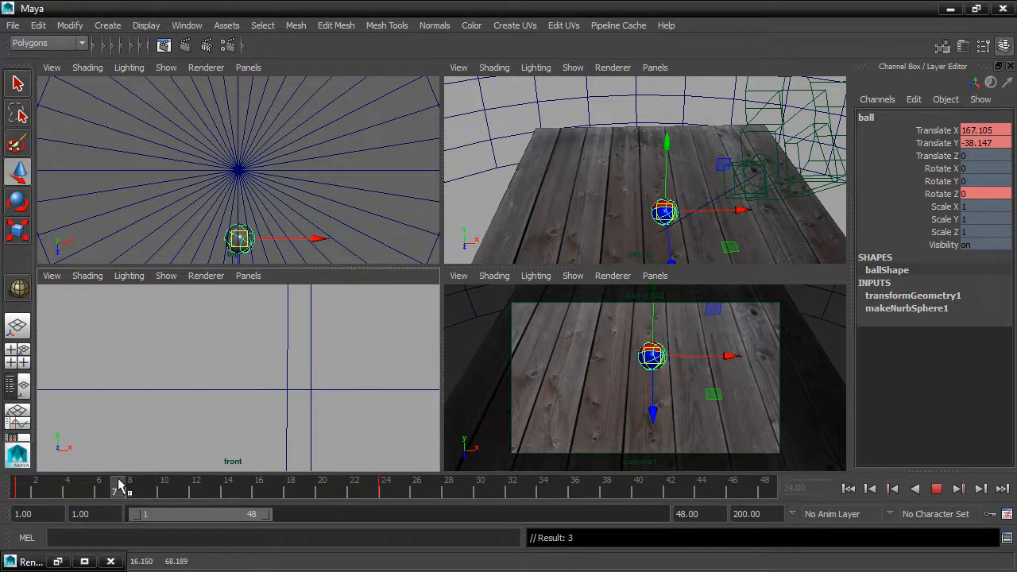
mouse_move(117, 483)
mouse_down()
mouse_move(22, 483)
mouse_move(345, 502)
mouse_move(385, 489)
mouse_move(800, 503)
mouse_up()
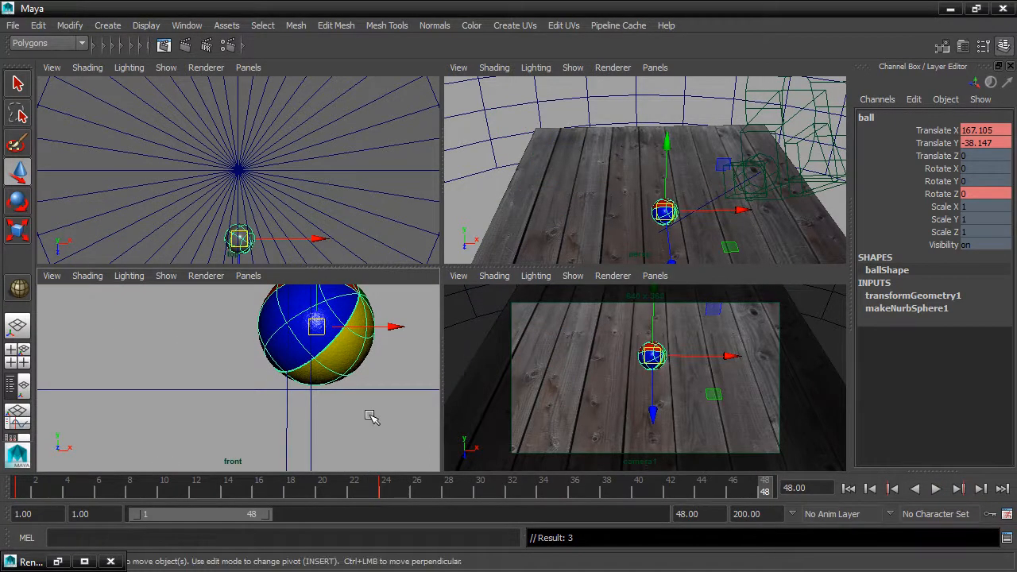
scroll(325, 397, down, 5)
alt+middle_drag(353, 386, 239, 421)
scroll(171, 387, down, 2)
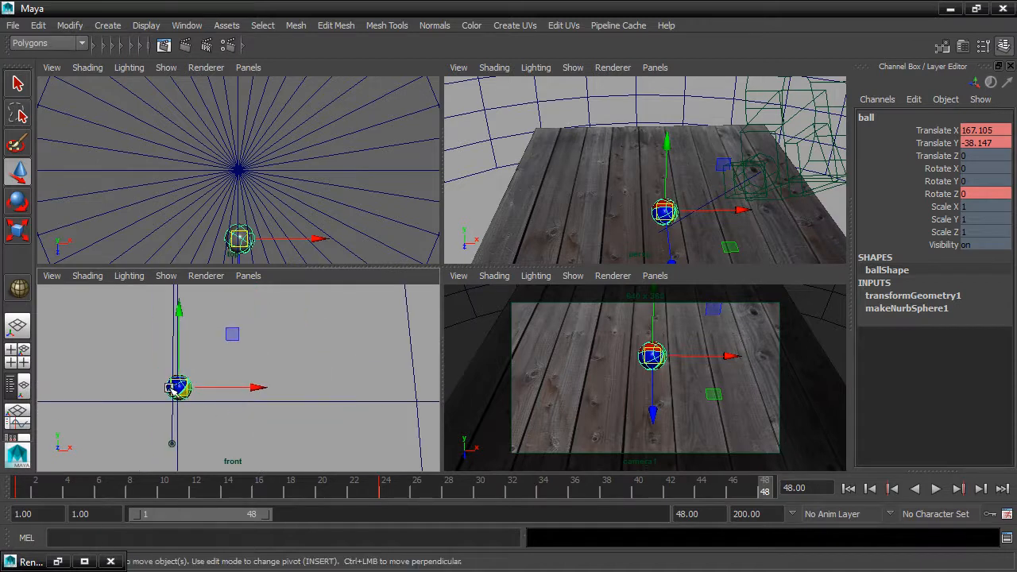
drag(171, 388, 336, 370)
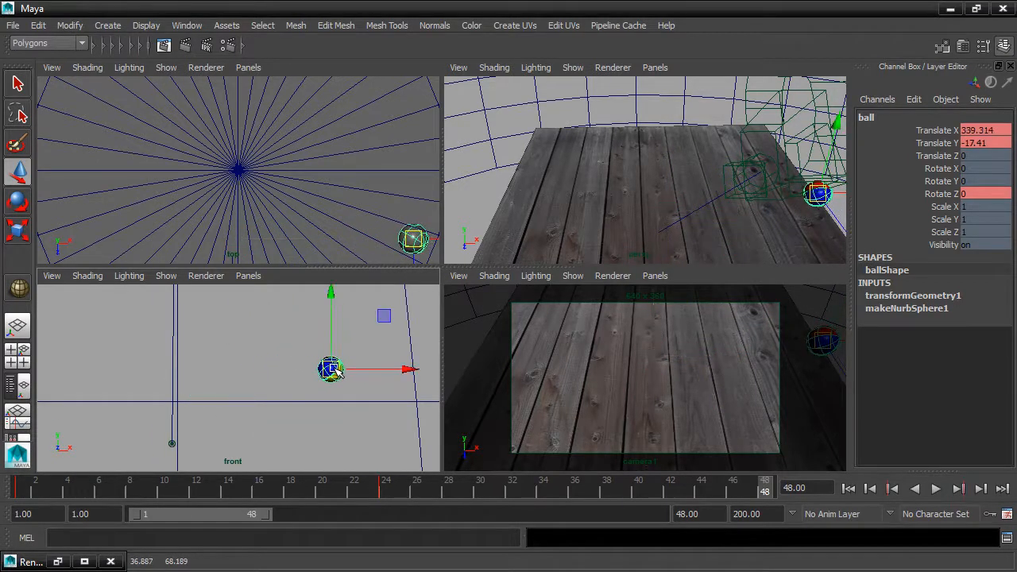
key(shift+w)
Deselect the ball, rewind to the first frame and play the animation
click(467, 351)
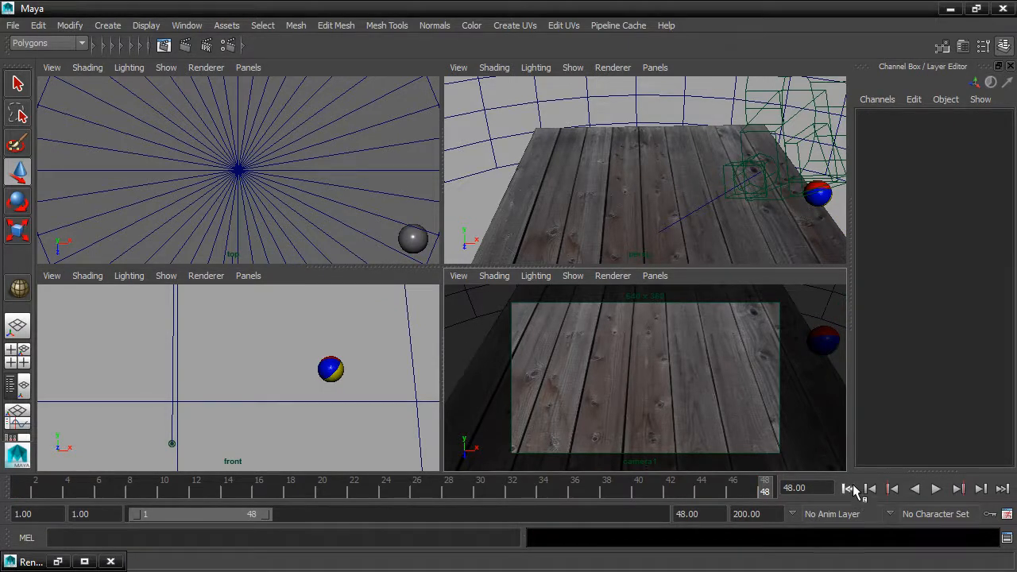
click(849, 489)
click(937, 489)
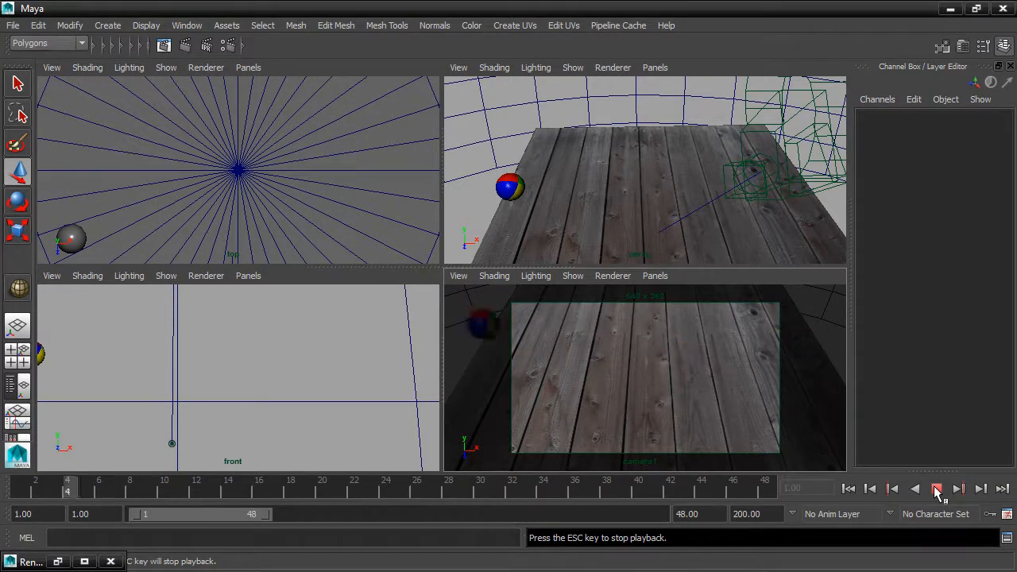
Stop the playback and turn on the Frame Rate heads-up display in the viewports
click(937, 489)
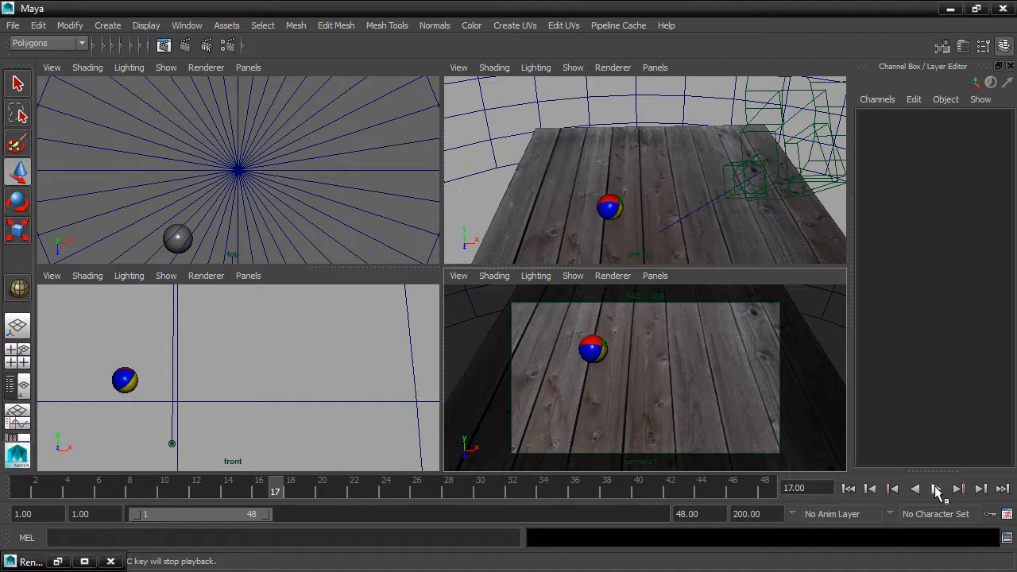
click(936, 490)
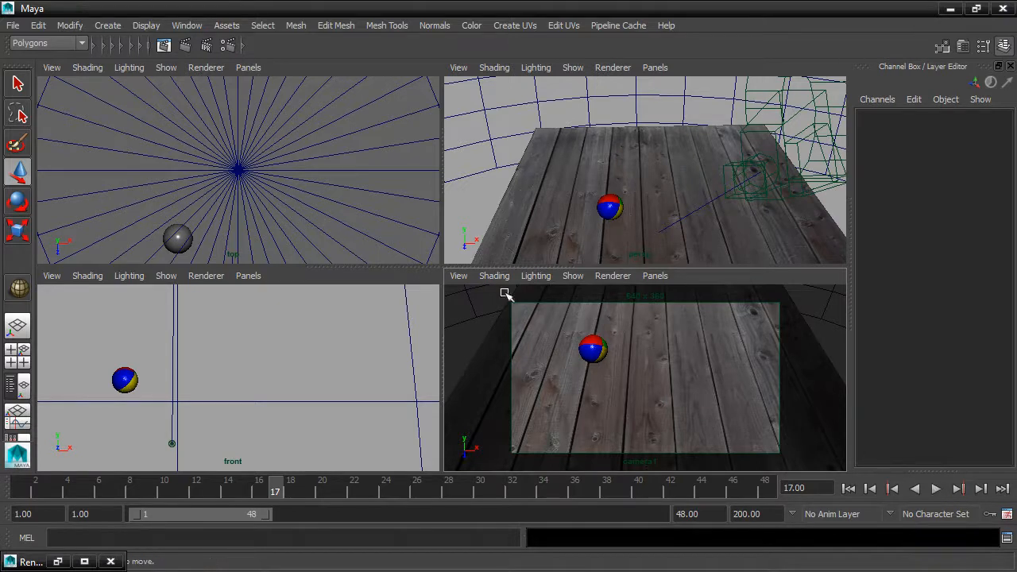
click(159, 25)
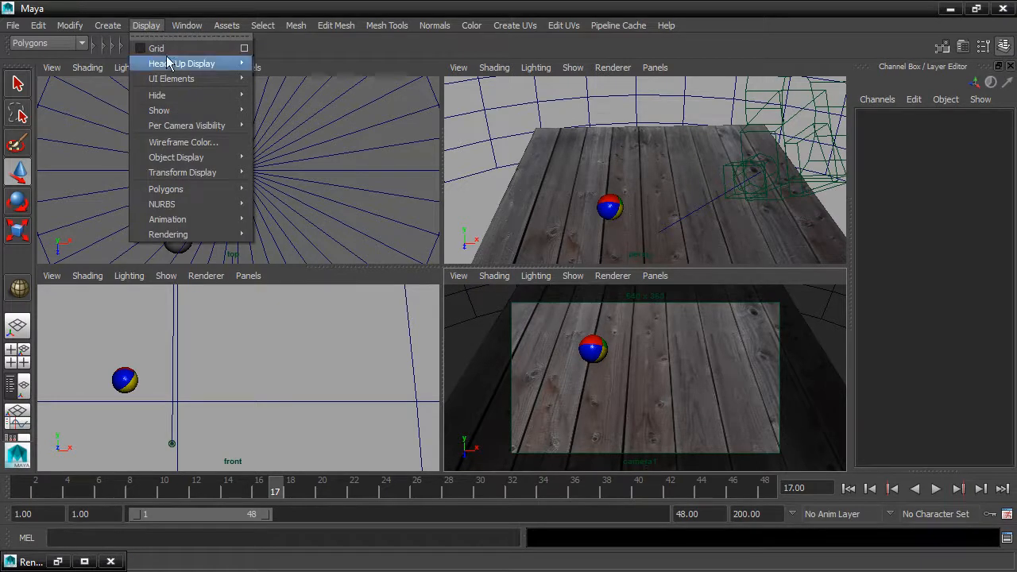
mouse_move(168, 67)
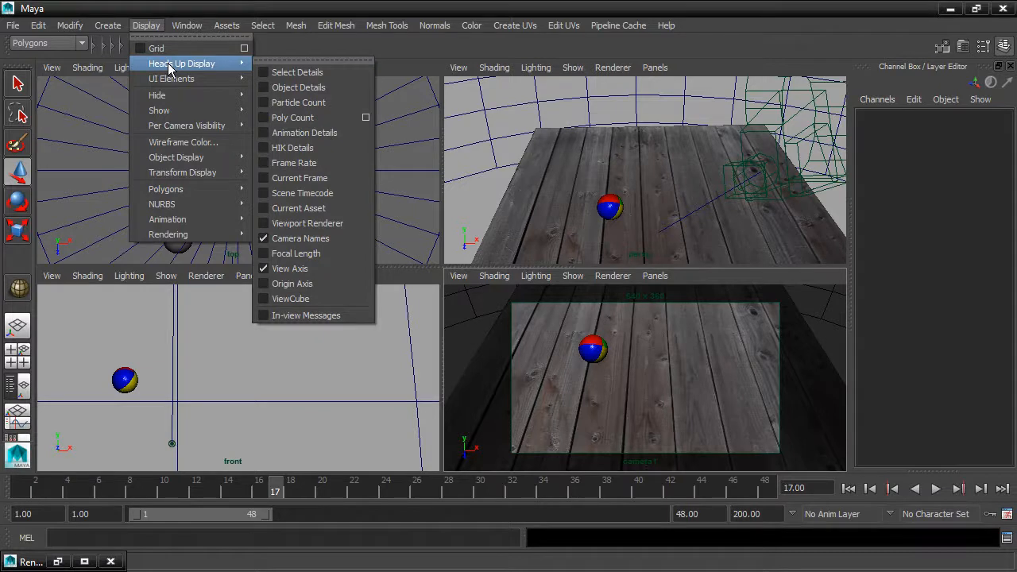
click(325, 163)
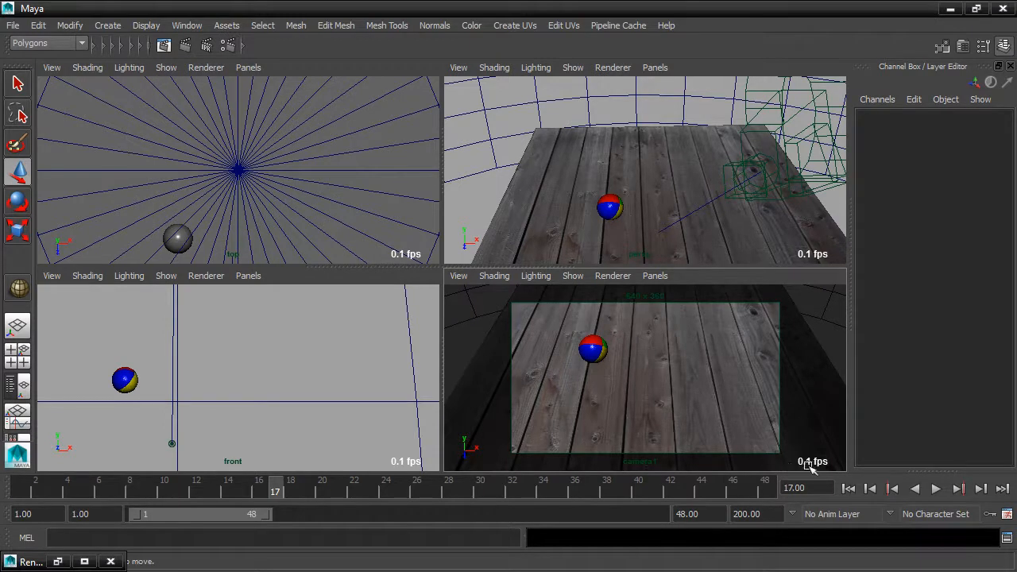
Rewind to the first frame and play the animation to check the playback frame rate
click(848, 489)
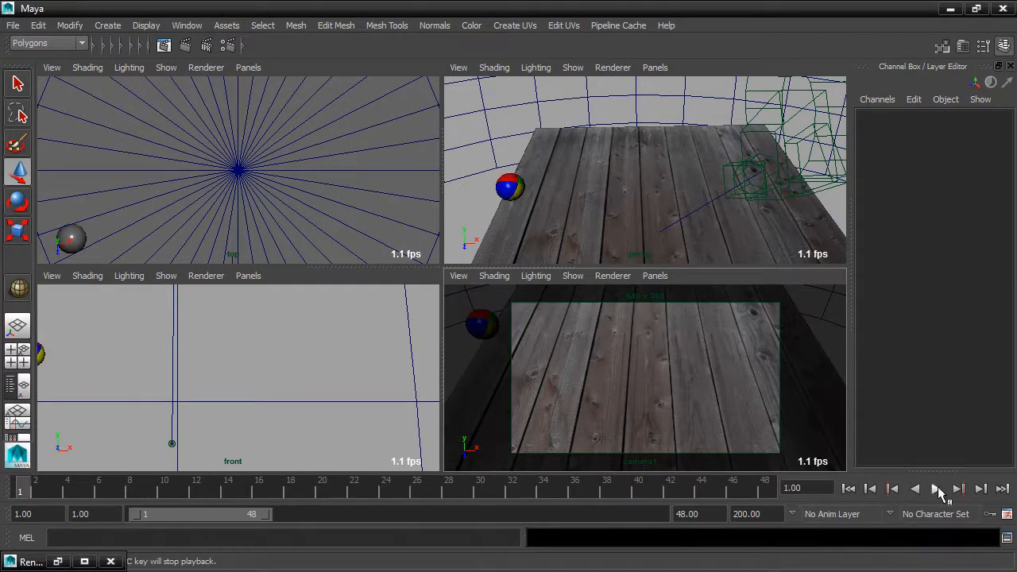
click(936, 489)
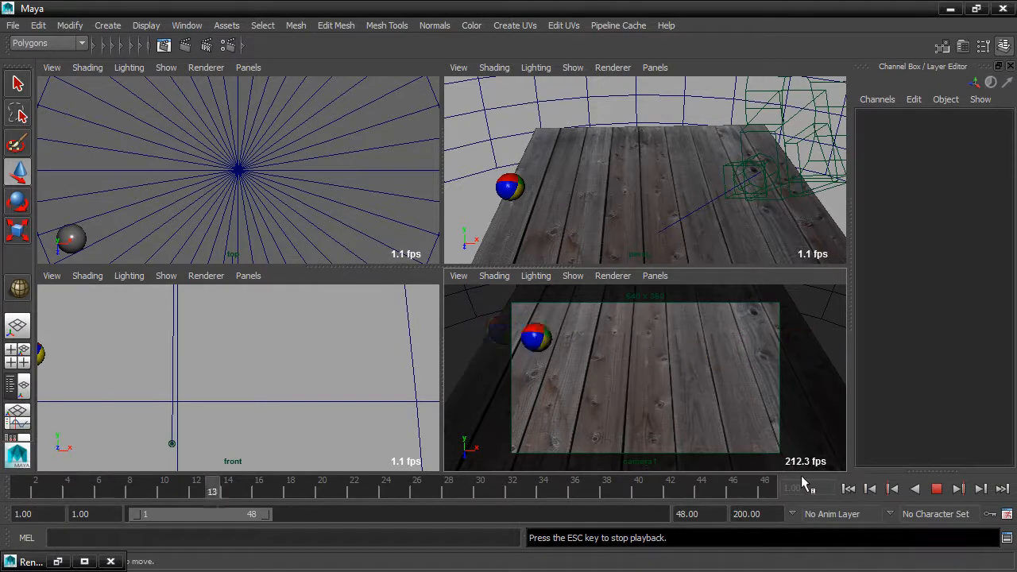
click(938, 489)
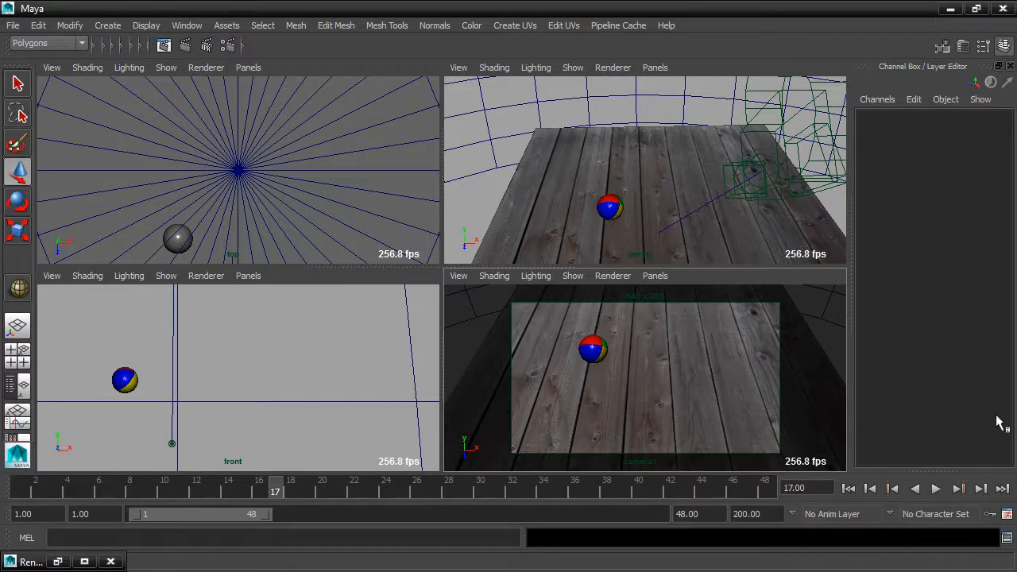
In the animation preferences, set Max Playback Speed to Real-time [24 fps], update view to All, and save
click(1008, 517)
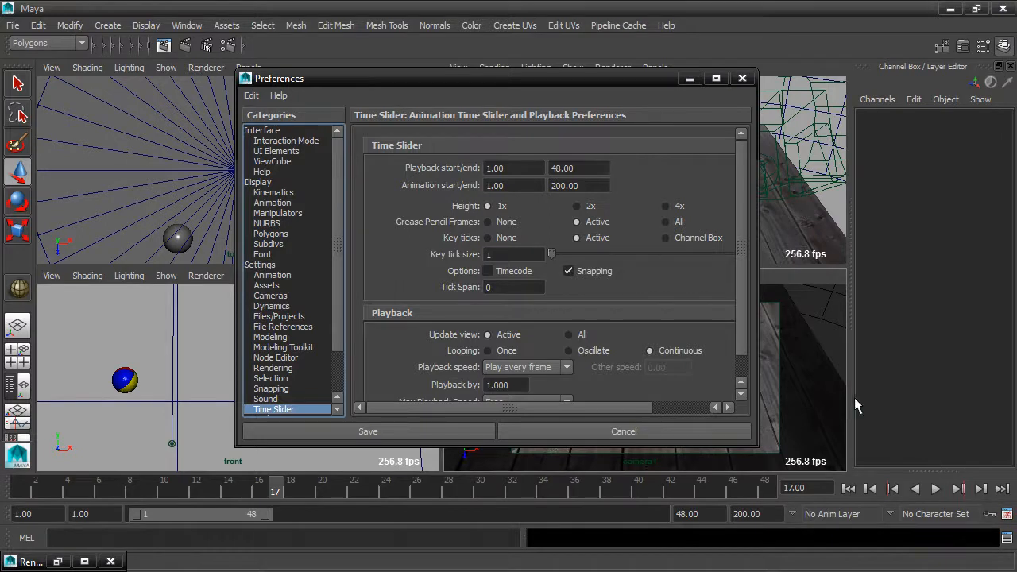
drag(746, 240, 745, 274)
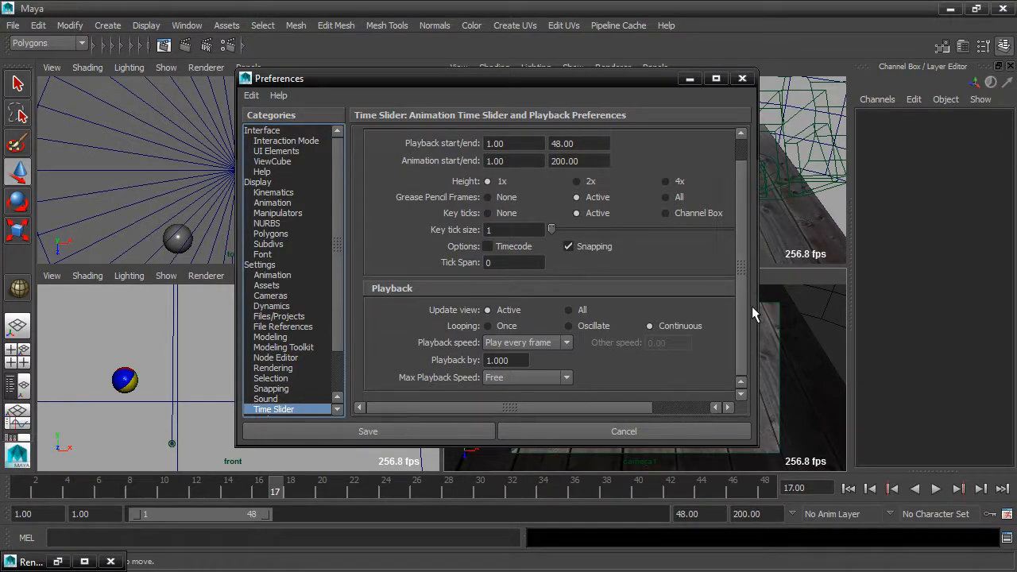
click(557, 342)
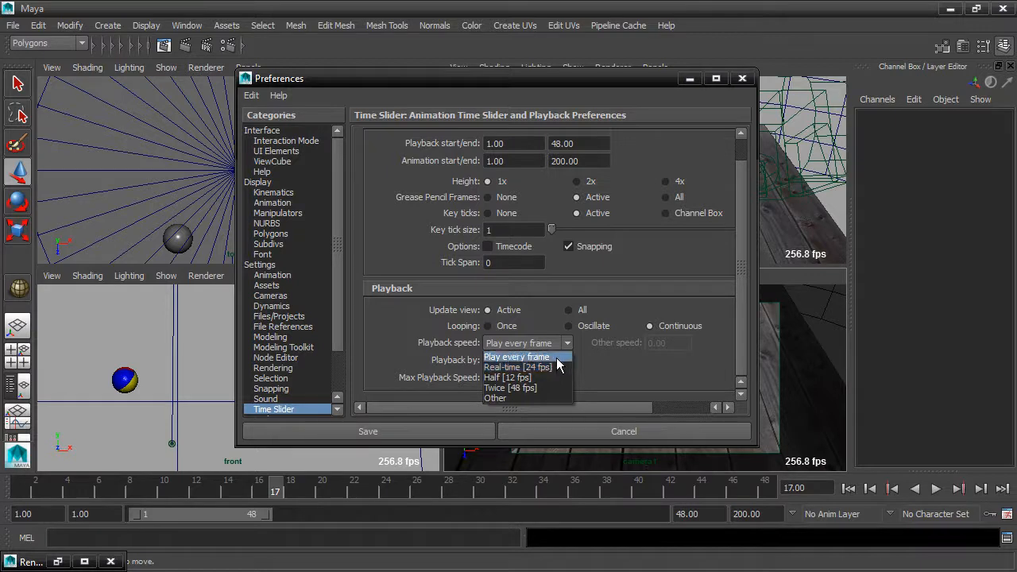
click(559, 358)
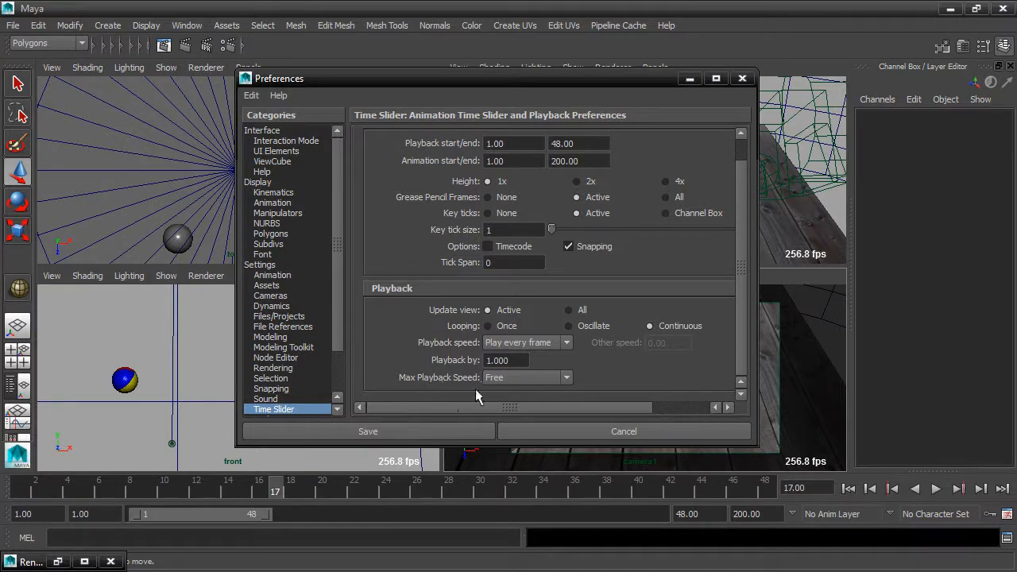
click(554, 380)
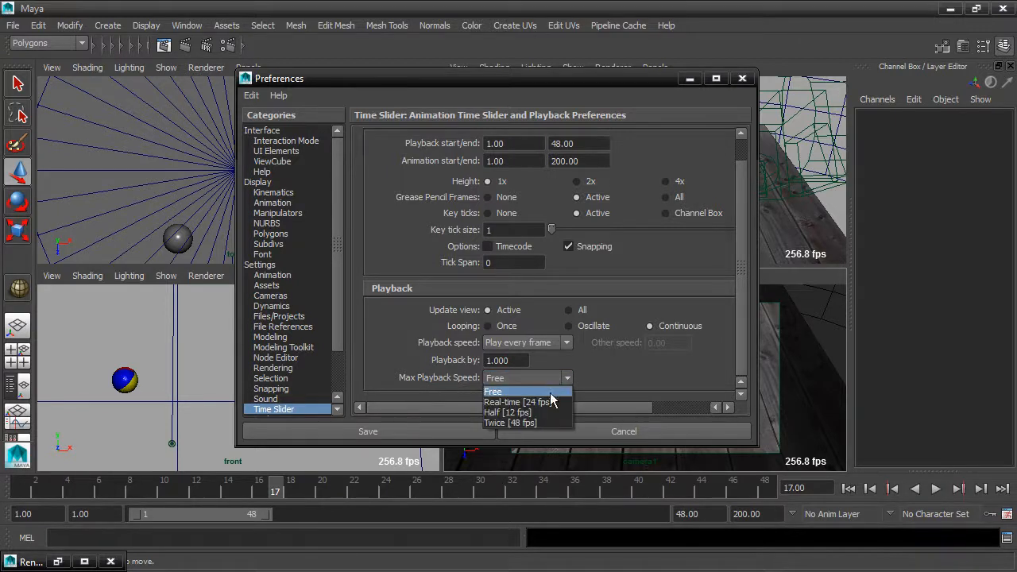
click(549, 402)
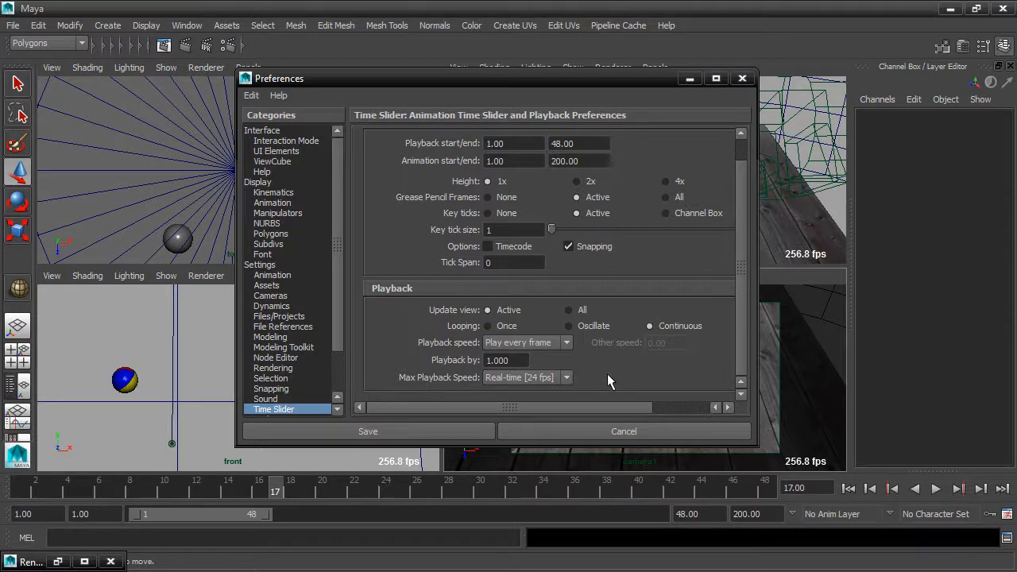
click(569, 310)
click(445, 432)
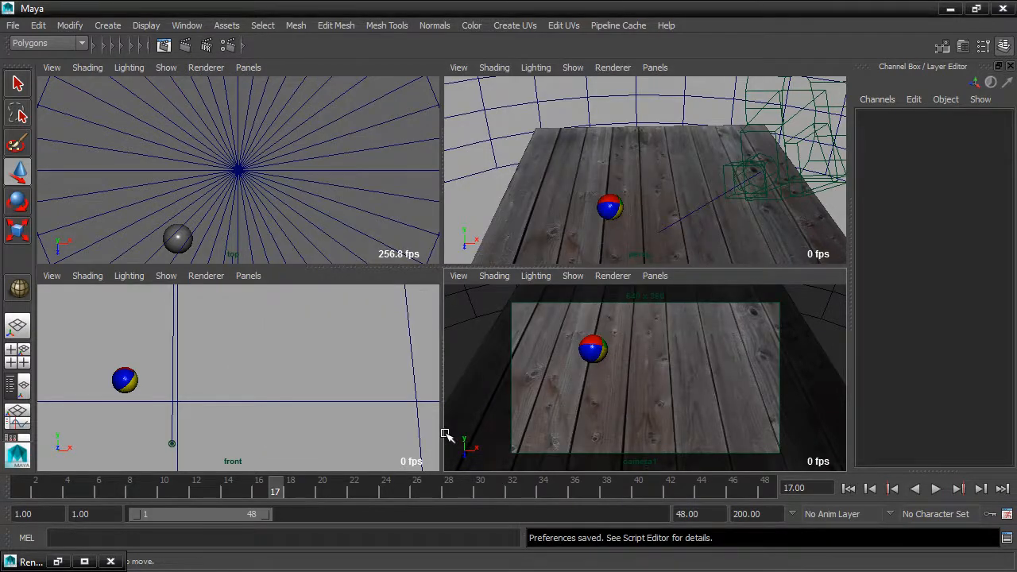
Play the animation, then maximize the camera view and replay it from the first frame
click(937, 489)
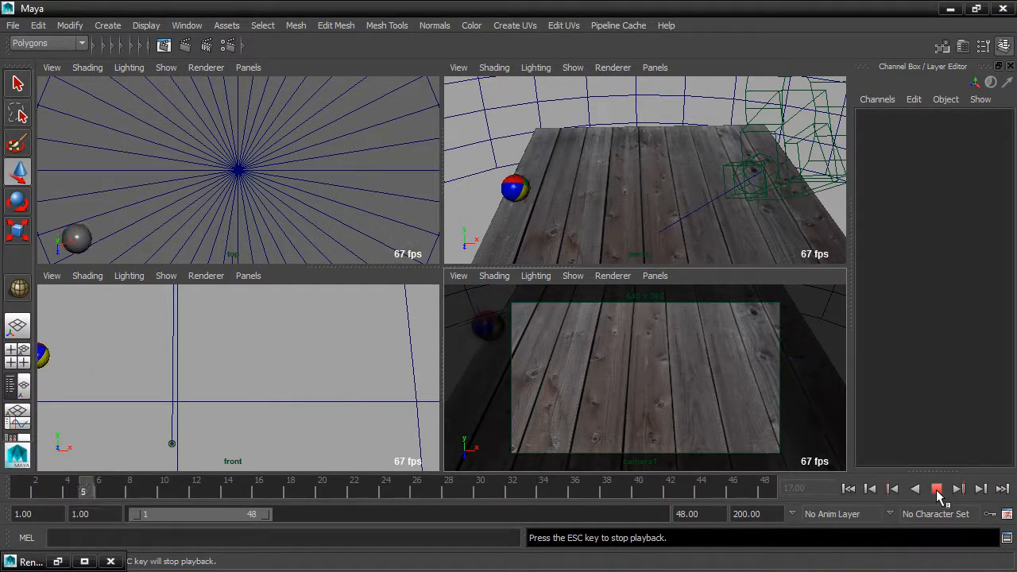
click(937, 491)
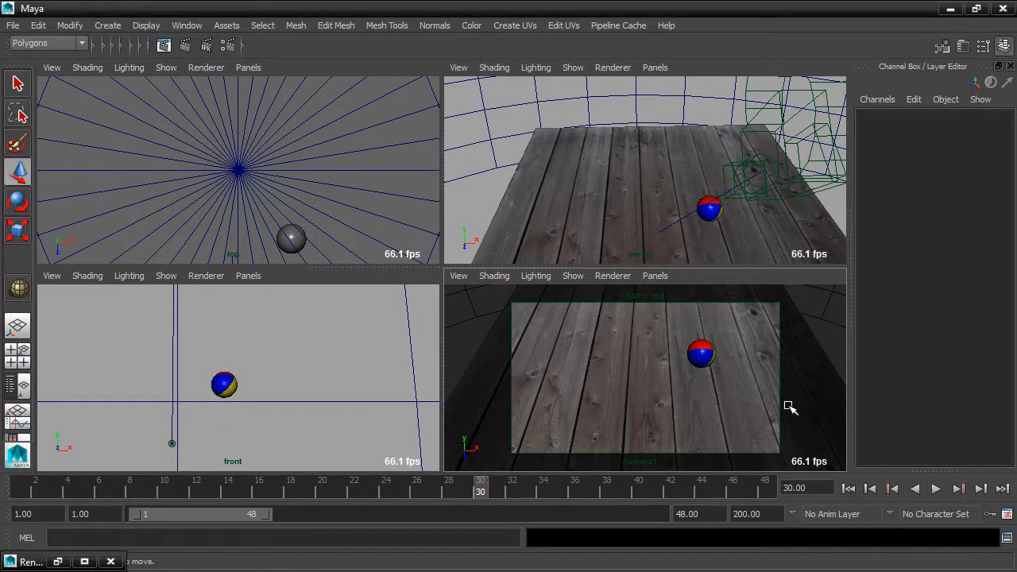
key(space)
click(869, 491)
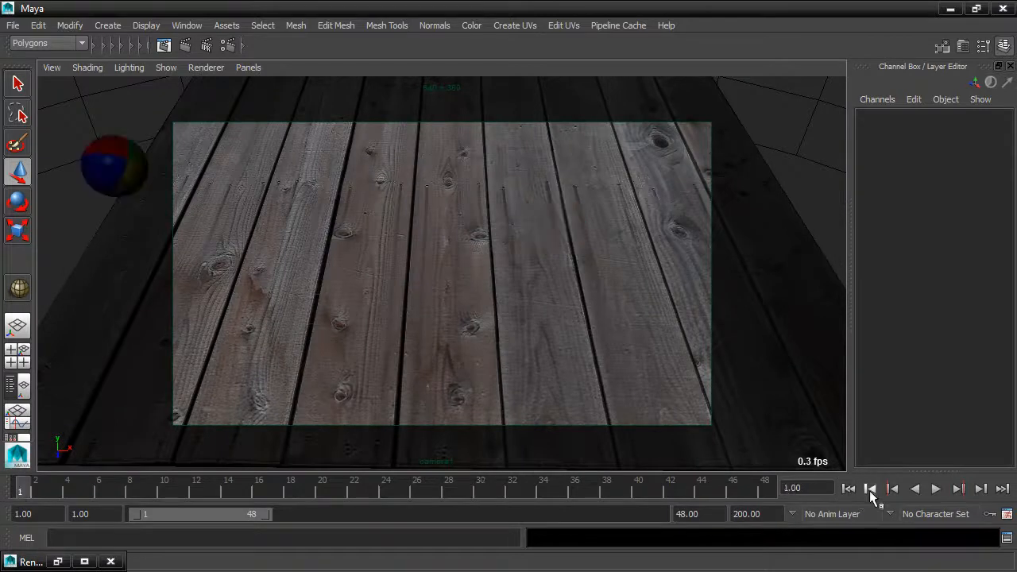
click(936, 489)
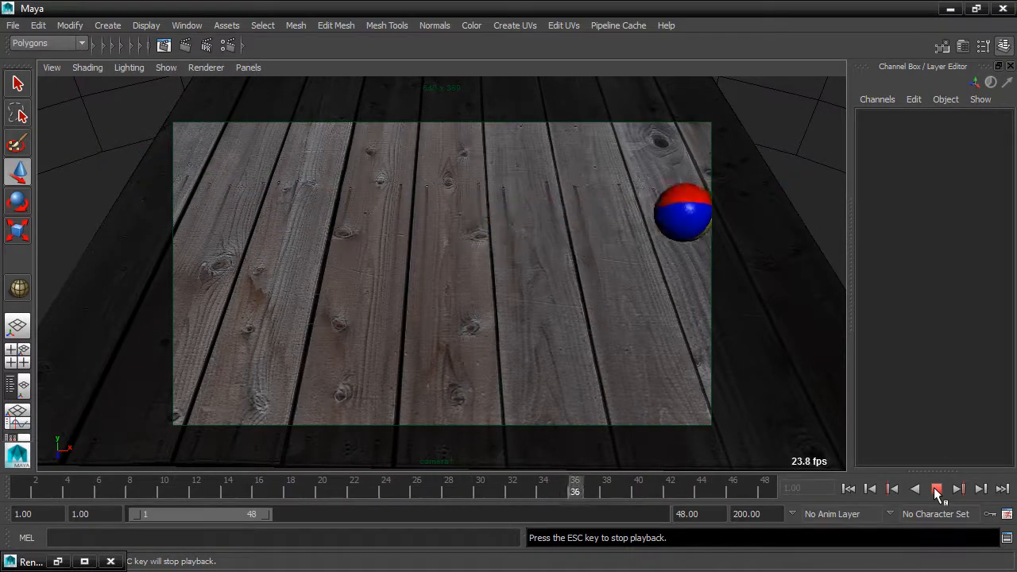
click(937, 489)
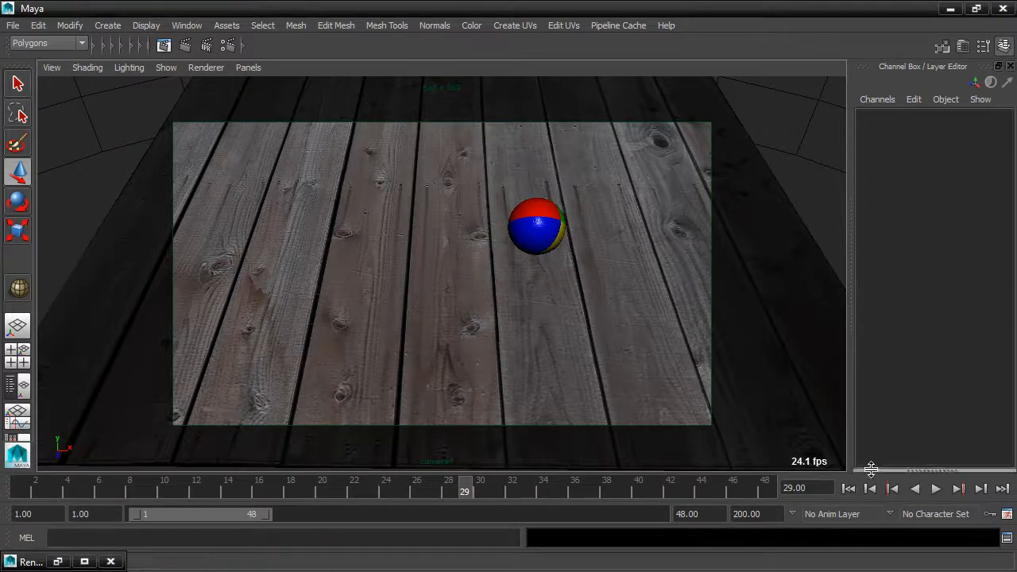
Set the time slider's playback speed to Play Every Frame, Max Real-time
right_click(629, 488)
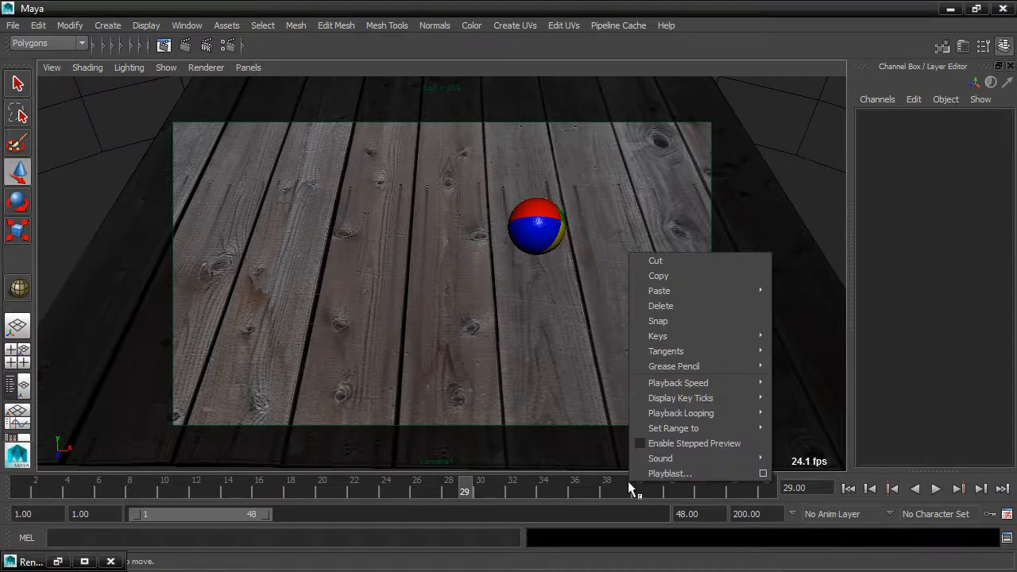
mouse_move(687, 388)
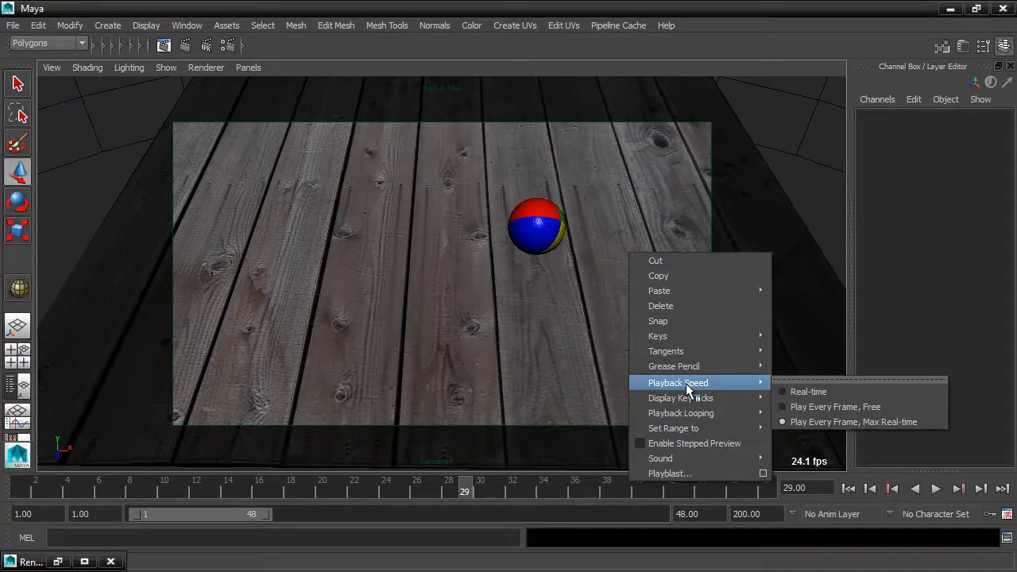
click(933, 422)
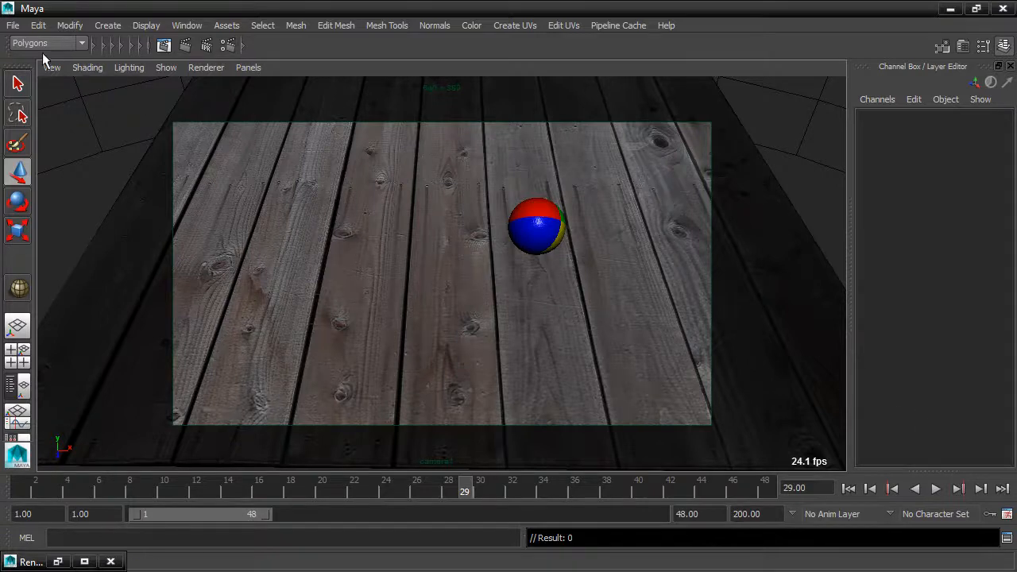
Increment and save the scene
click(16, 26)
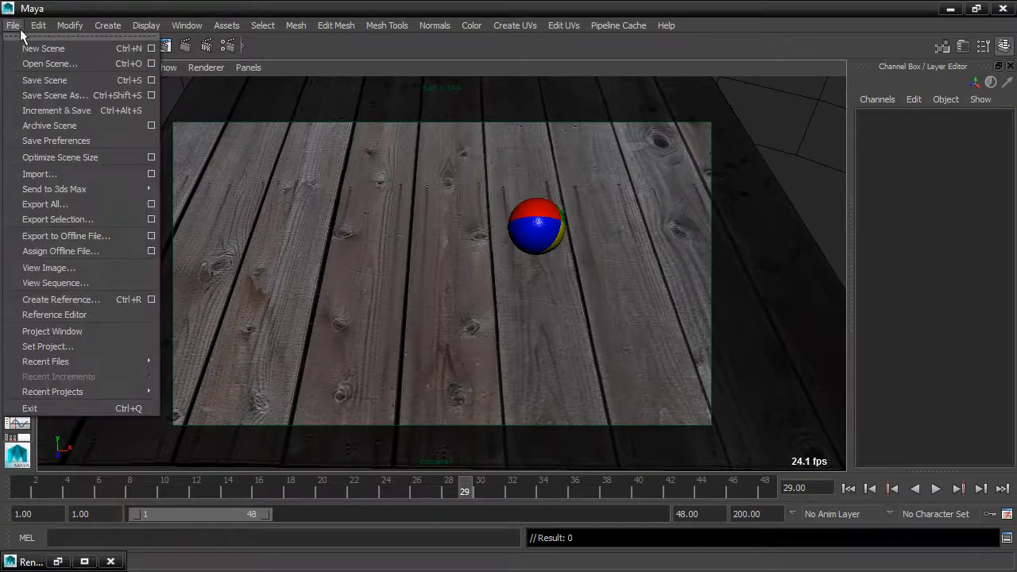
click(93, 111)
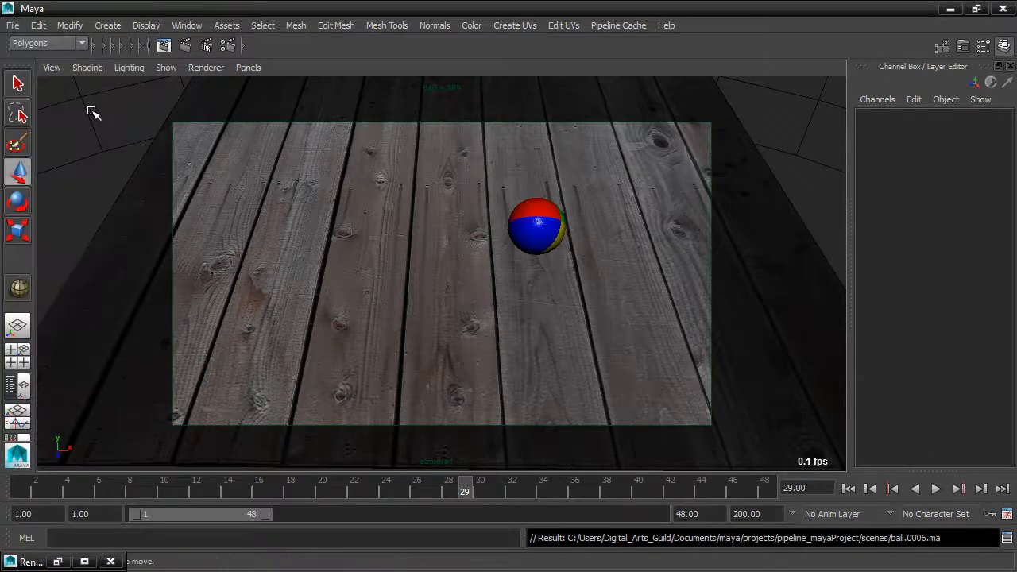